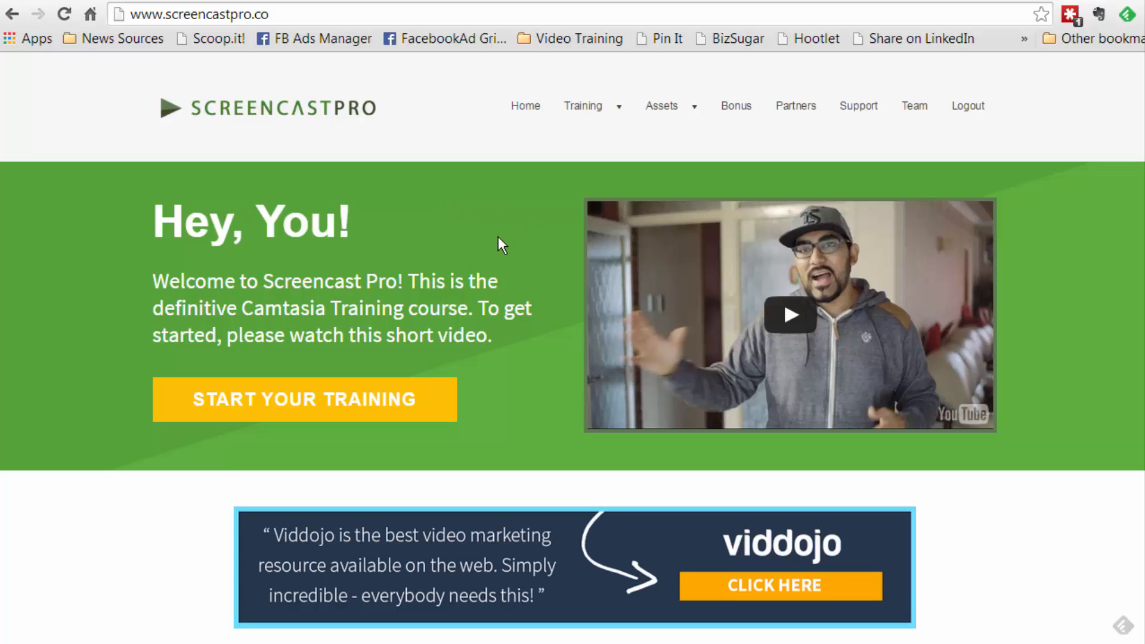
# Start the Screencast Pro training as a PC user and open the Templates section
pyautogui.click(335, 404)
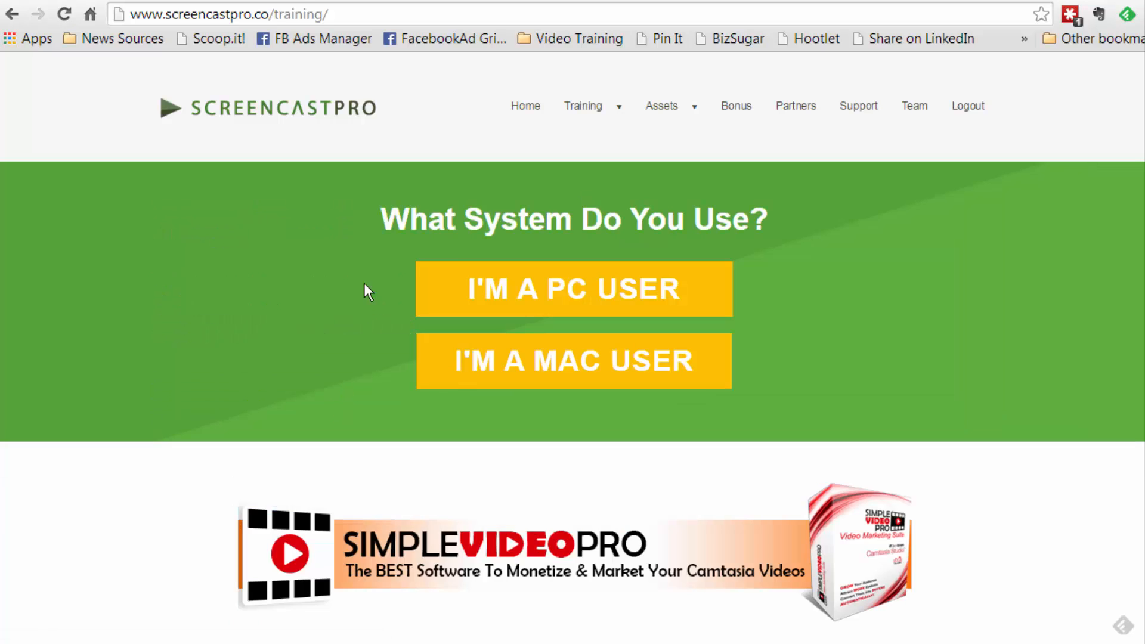
pyautogui.click(456, 290)
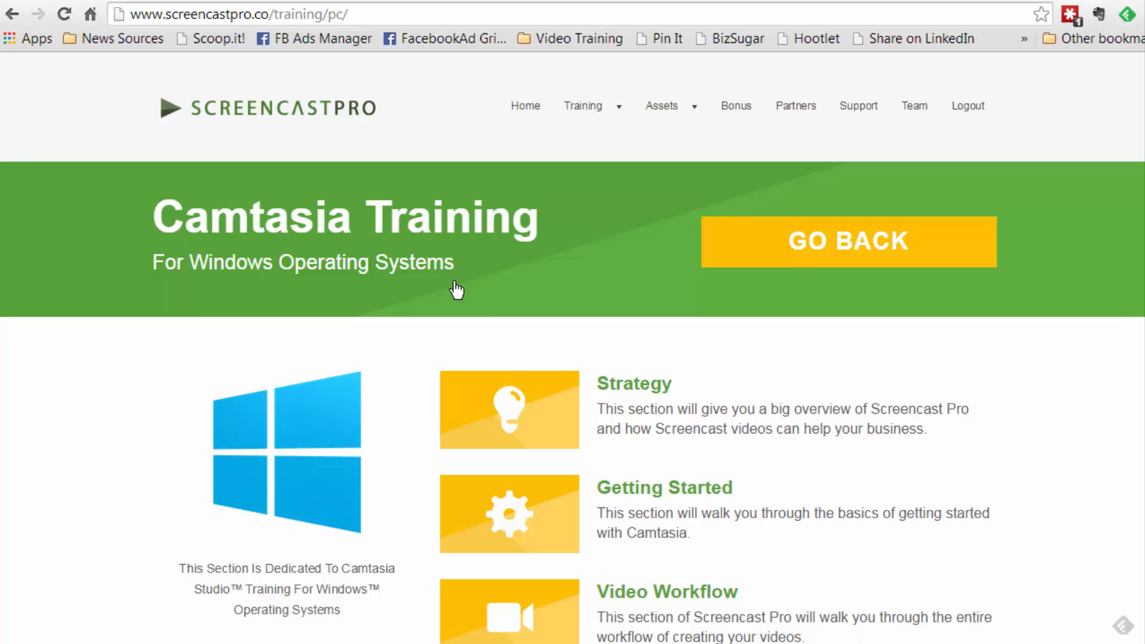
pyautogui.scroll(-6, 457, 291)
pyautogui.scroll(1, 457, 291)
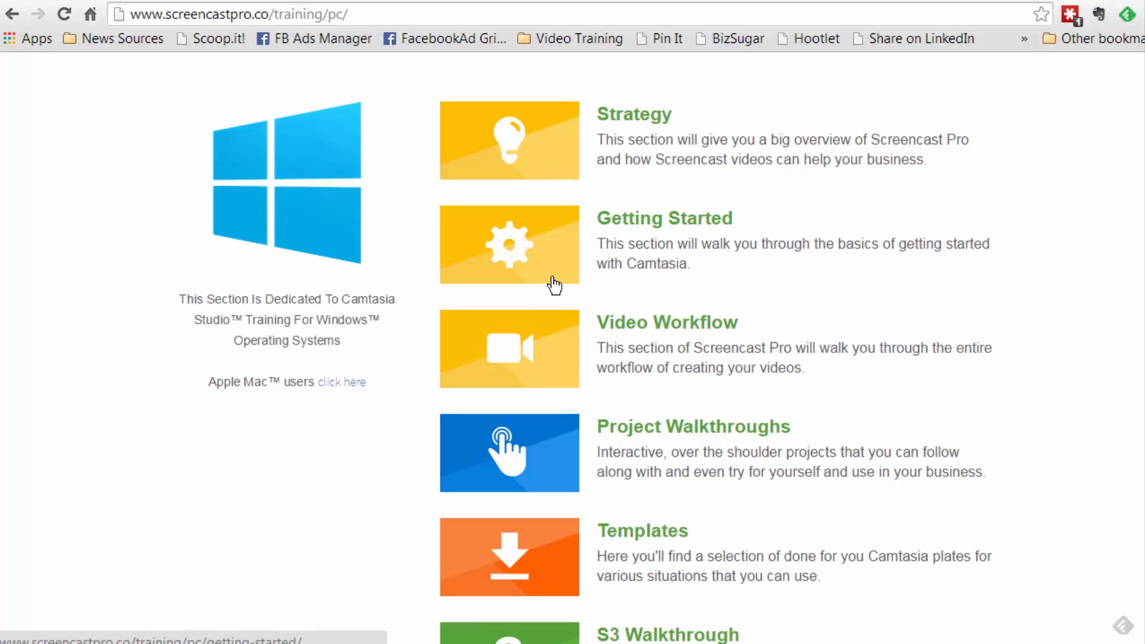
pyautogui.scroll(-3, 554, 285)
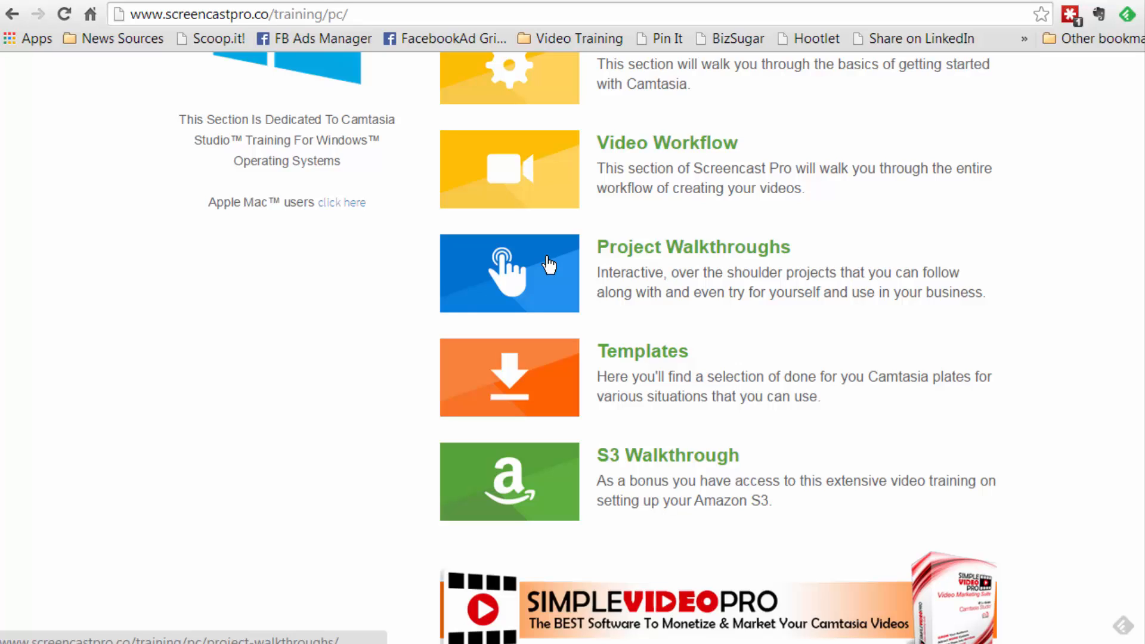
pyautogui.click(463, 382)
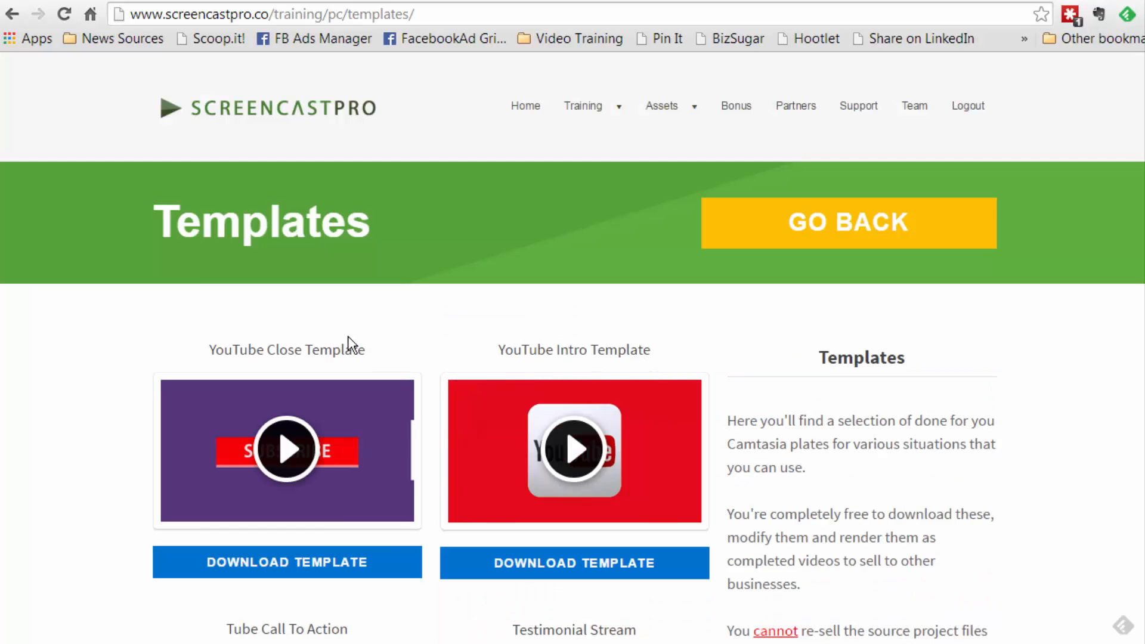
# Look through the downloadable Camtasia templates on the Templates page
pyautogui.scroll(-1, 352, 343)
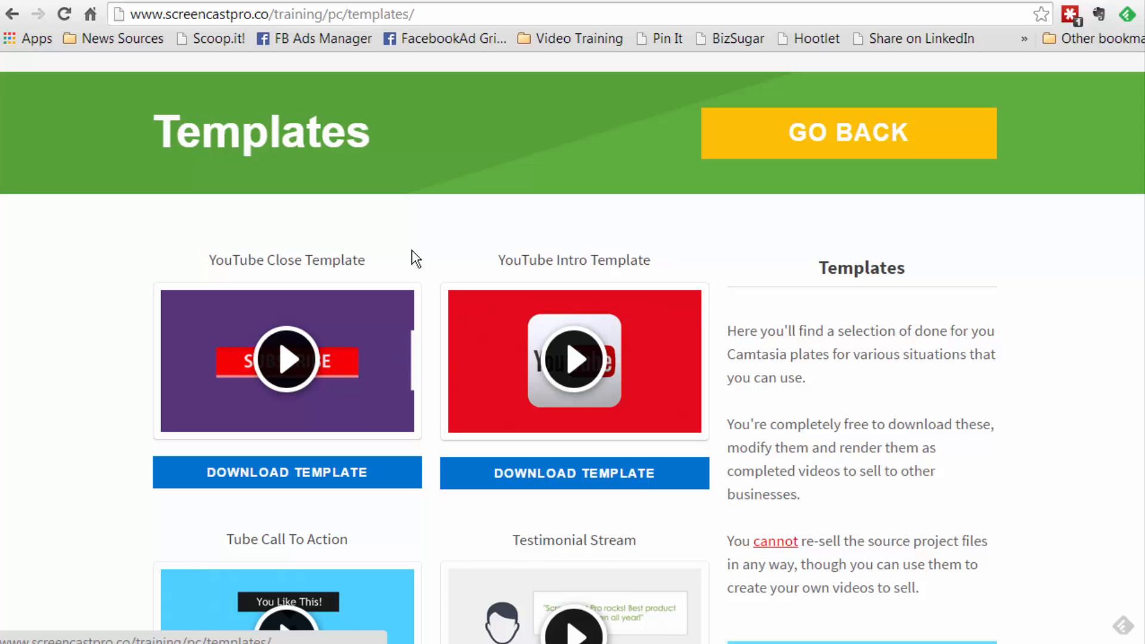
pyautogui.scroll(-1, 416, 258)
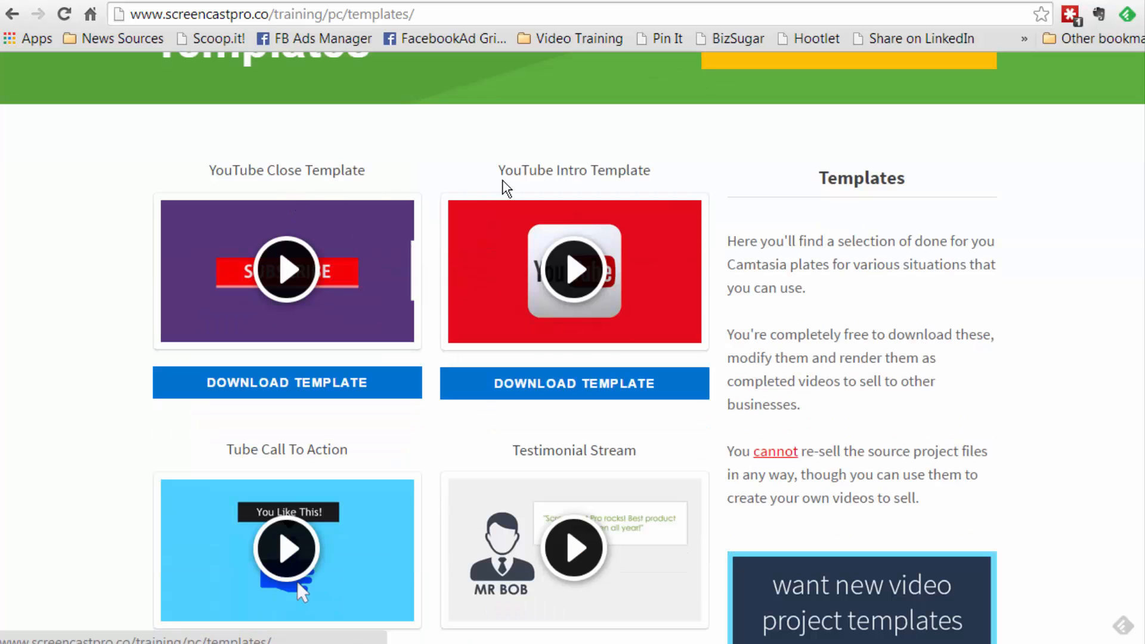
pyautogui.scroll(-2, 489, 281)
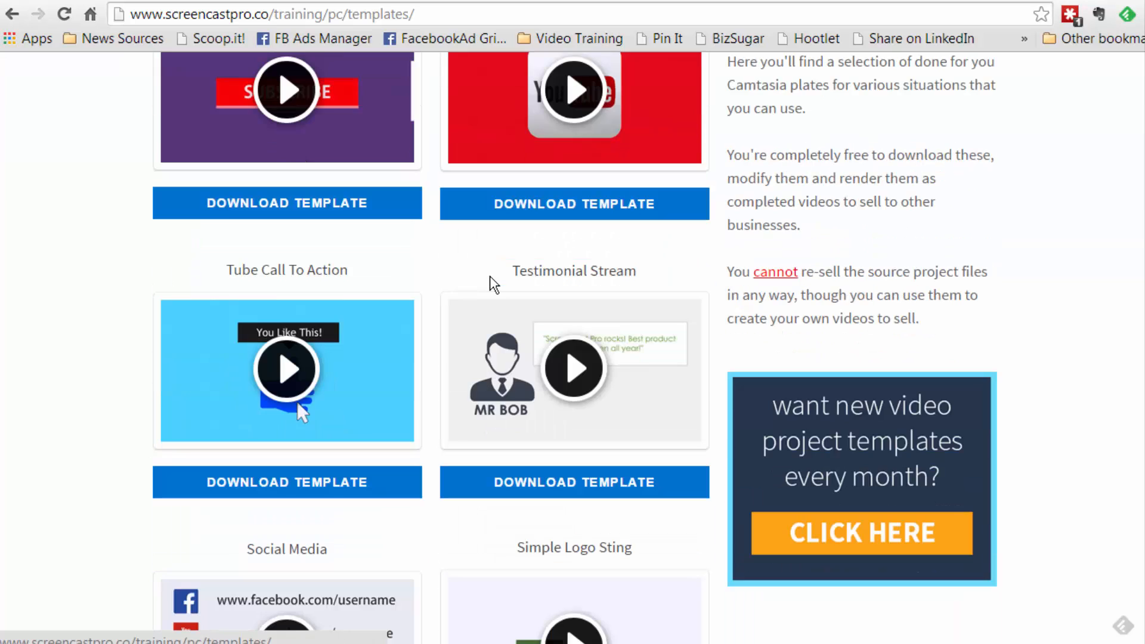
pyautogui.scroll(-4, 480, 304)
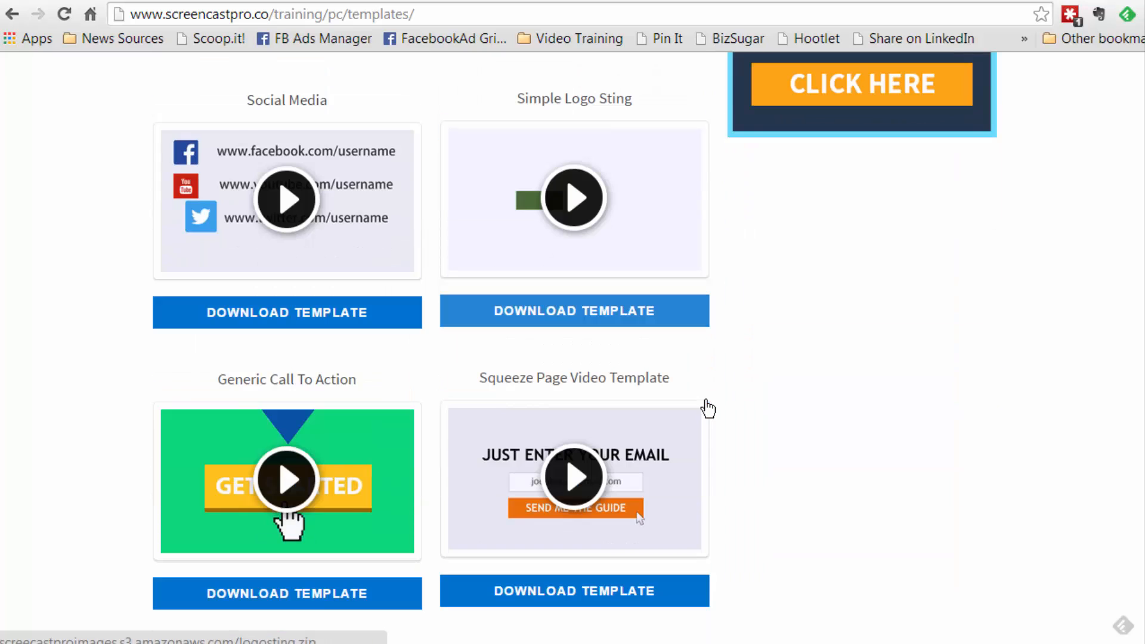
pyautogui.scroll(-1, 704, 407)
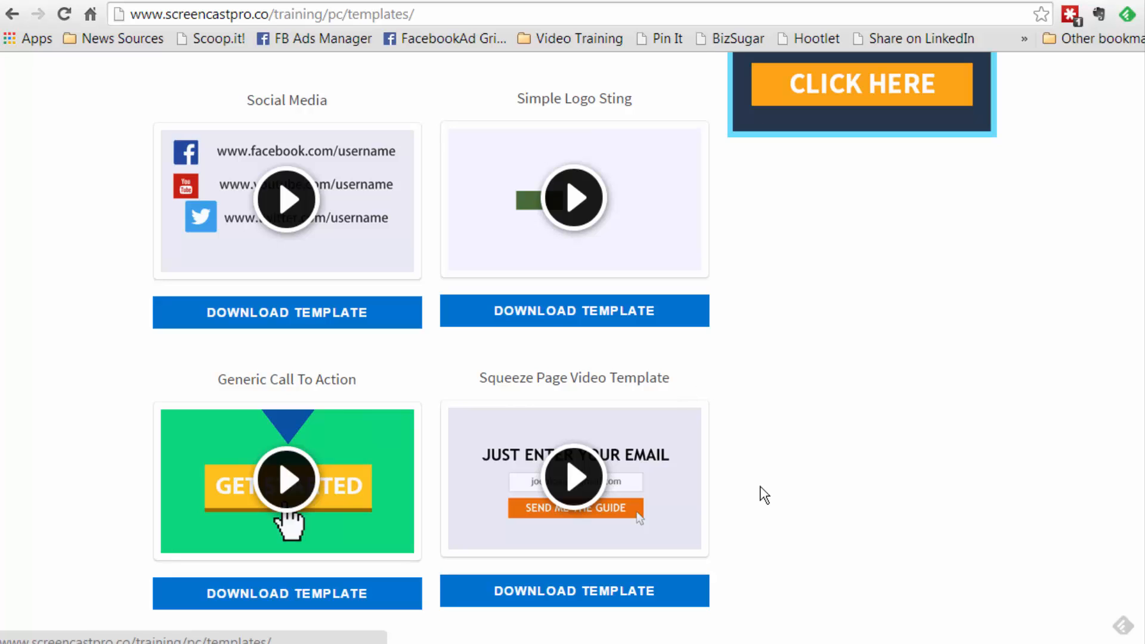
pyautogui.scroll(8, 764, 494)
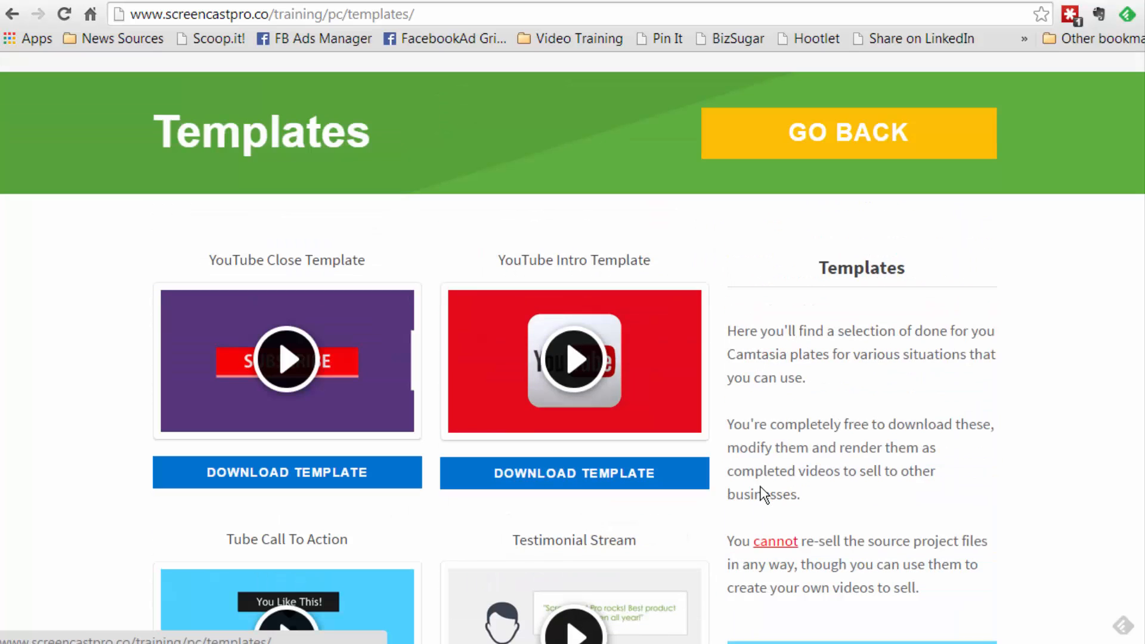
pyautogui.scroll(2, 764, 494)
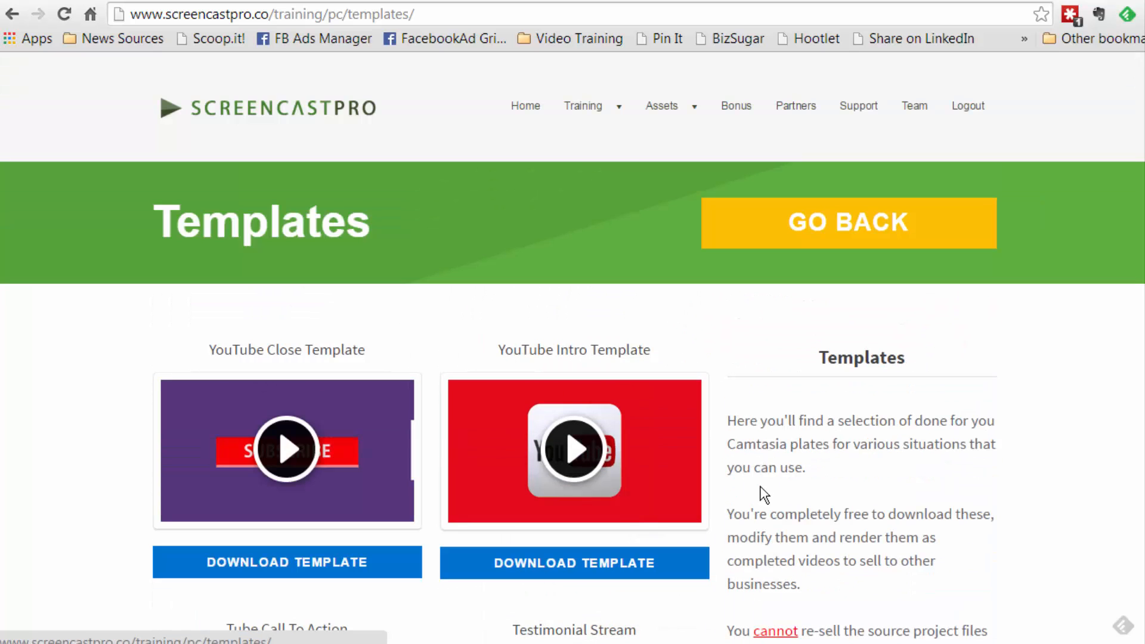
# Return to the Windows Camtasia training overview and open the Project Walkthroughs section
pyautogui.click(763, 251)
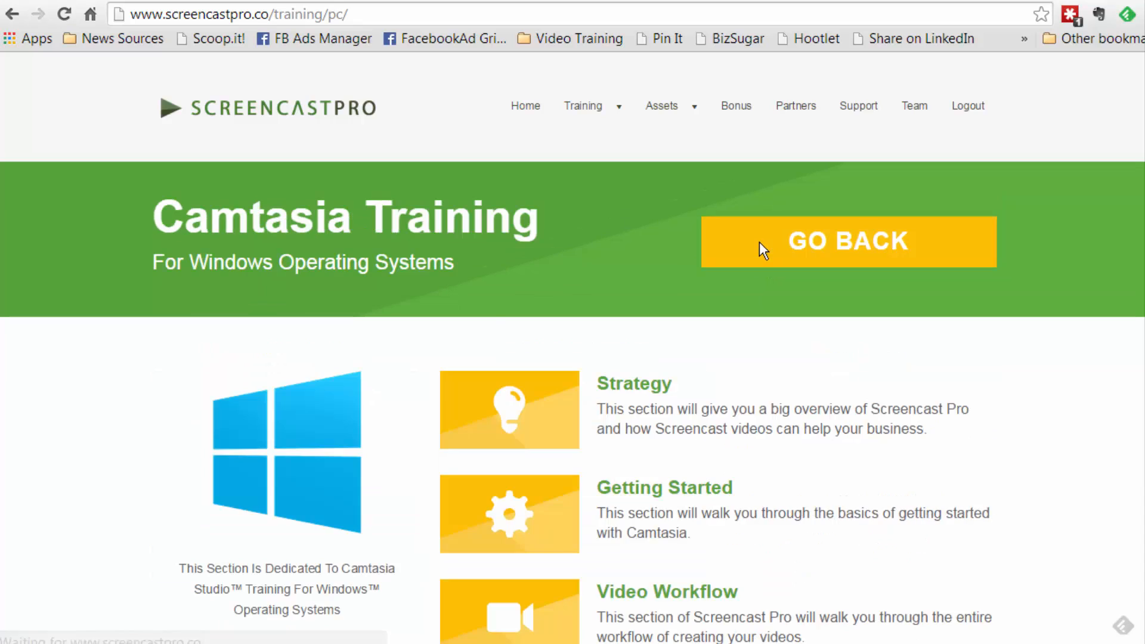
pyautogui.scroll(-3, 762, 250)
pyautogui.scroll(-4, 762, 250)
pyautogui.click(522, 348)
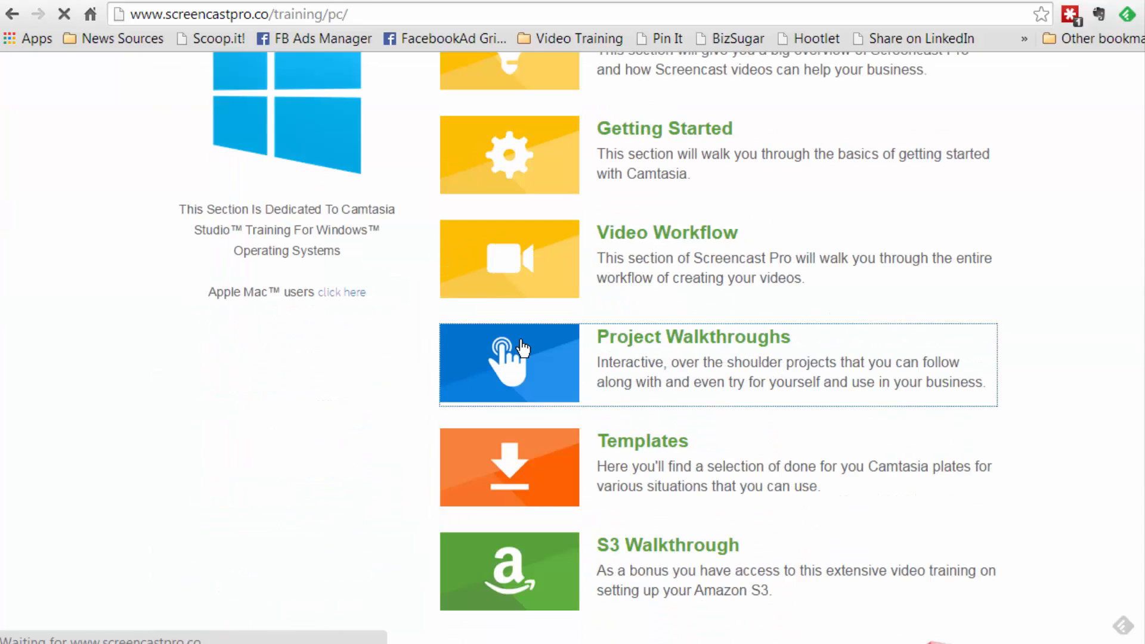
# Look through the walkthrough list and view the Creating A Logo Reveal lesson page
pyautogui.scroll(-5, 522, 348)
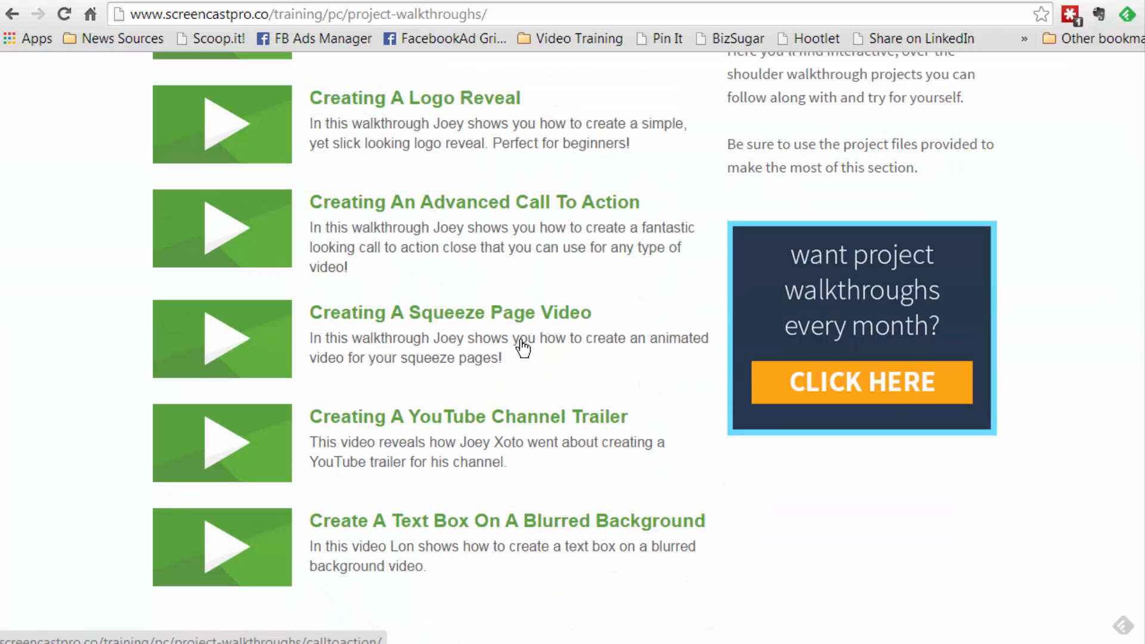
pyautogui.scroll(1, 512, 437)
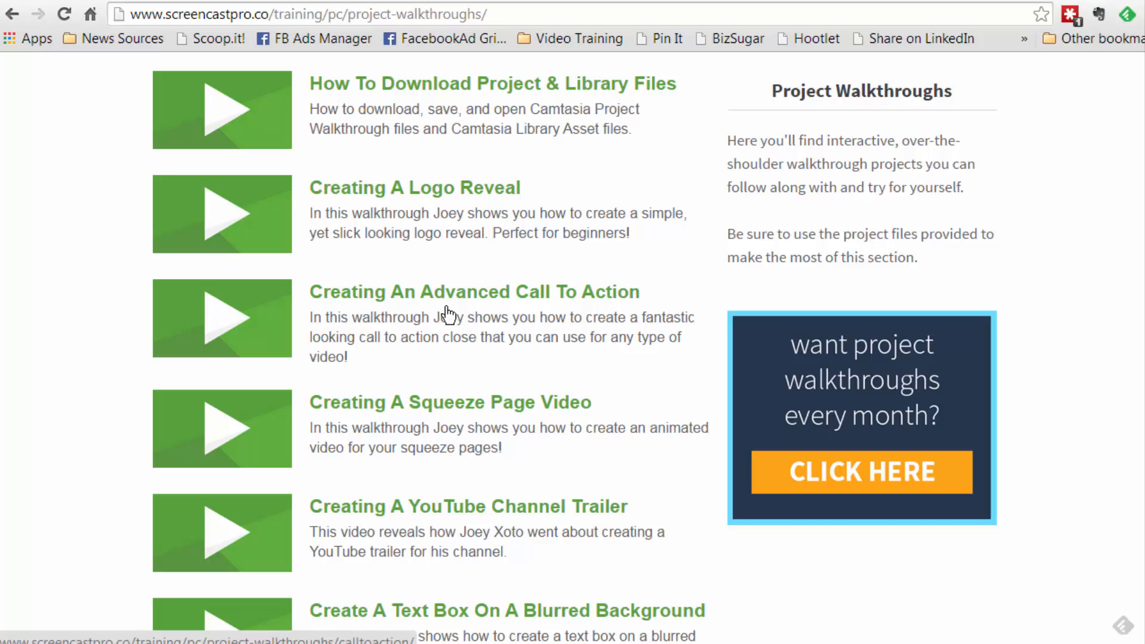
pyautogui.scroll(-1, 447, 314)
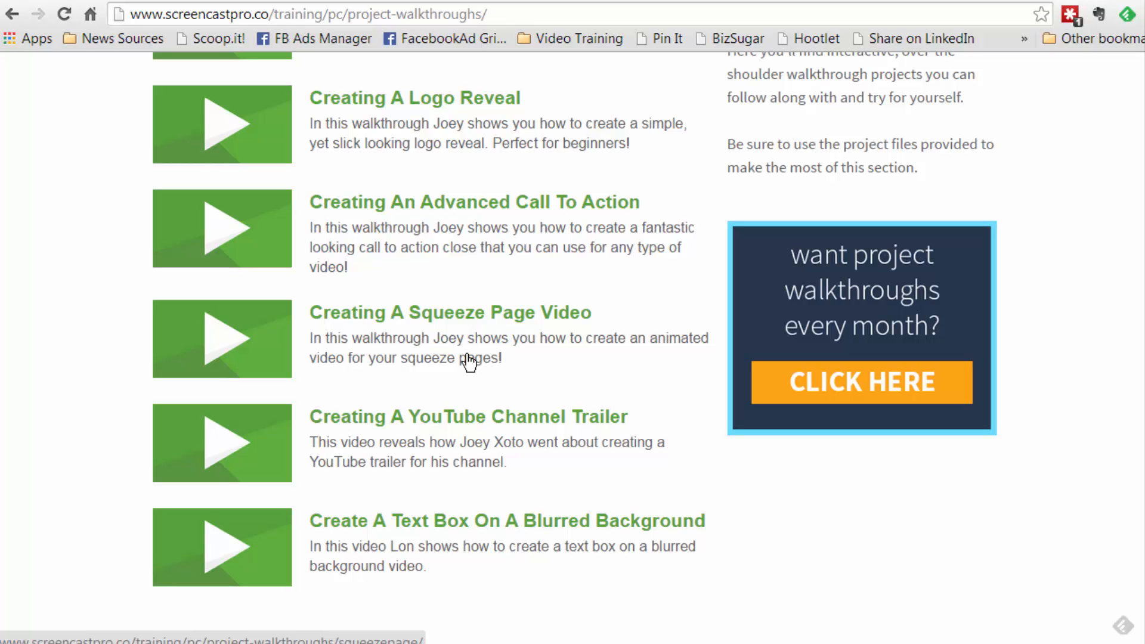
pyautogui.scroll(1, 468, 360)
pyautogui.scroll(1, 468, 361)
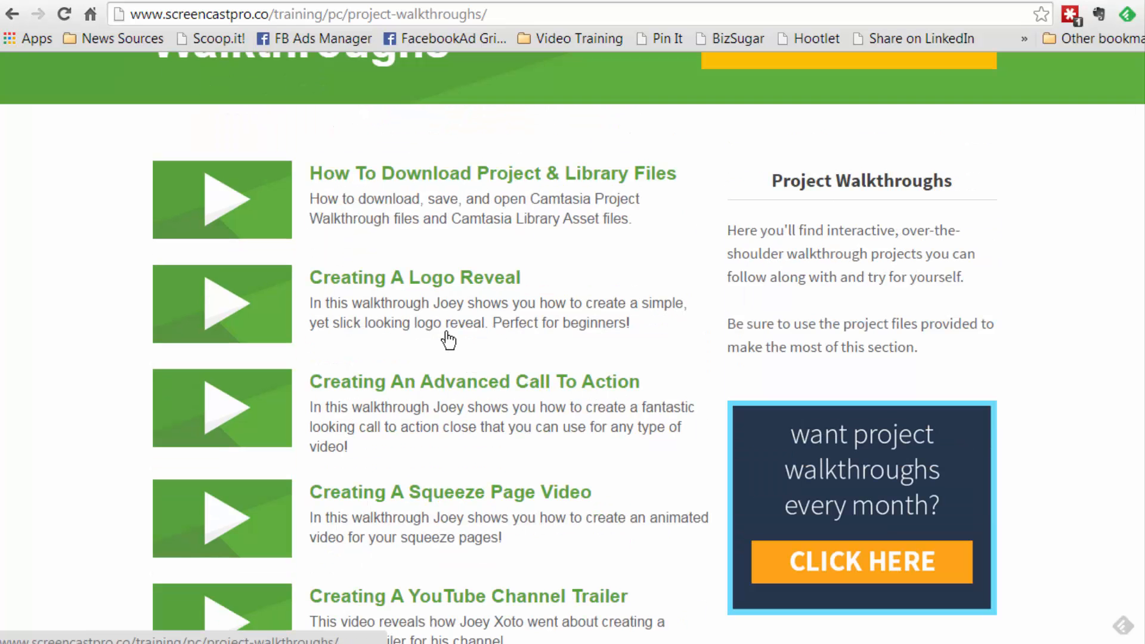
pyautogui.click(392, 292)
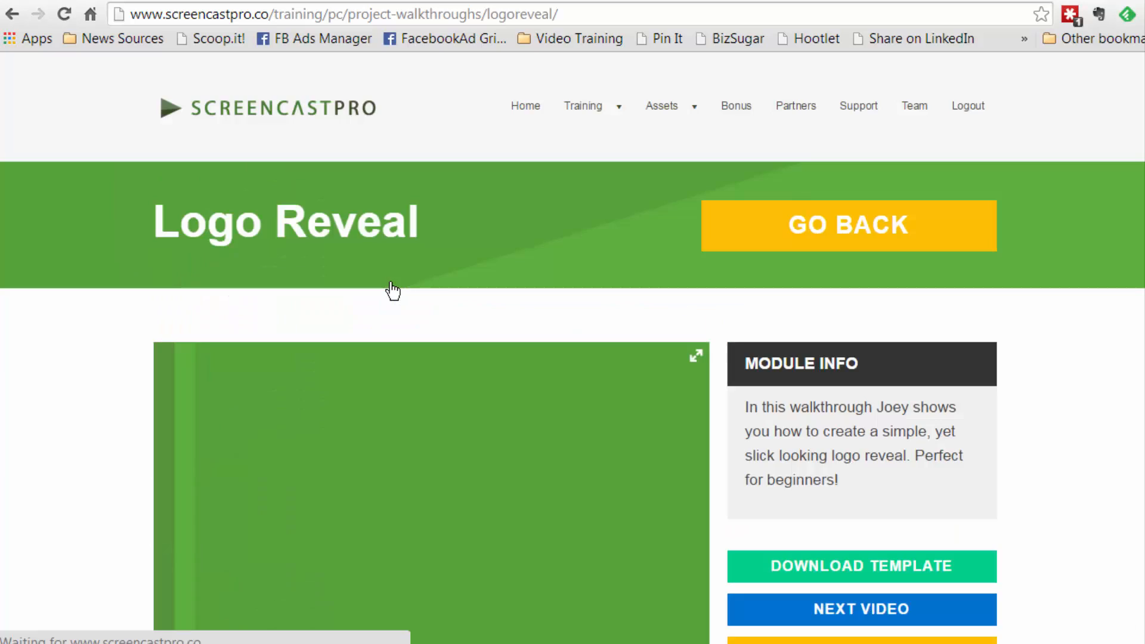
pyautogui.scroll(-1, 390, 287)
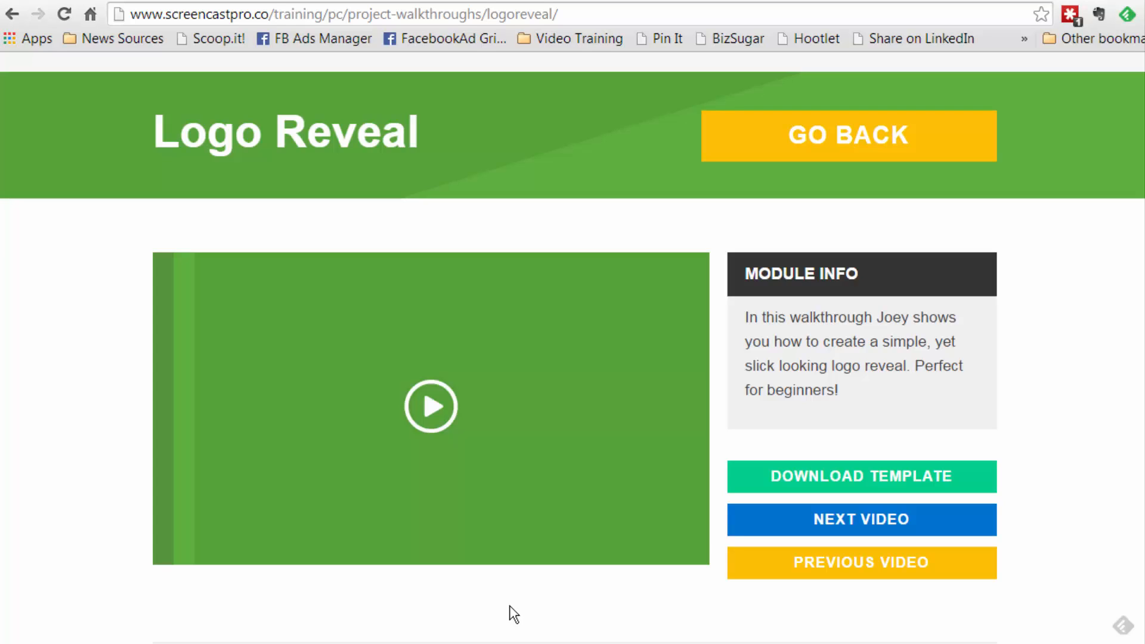
pyautogui.scroll(1, 514, 614)
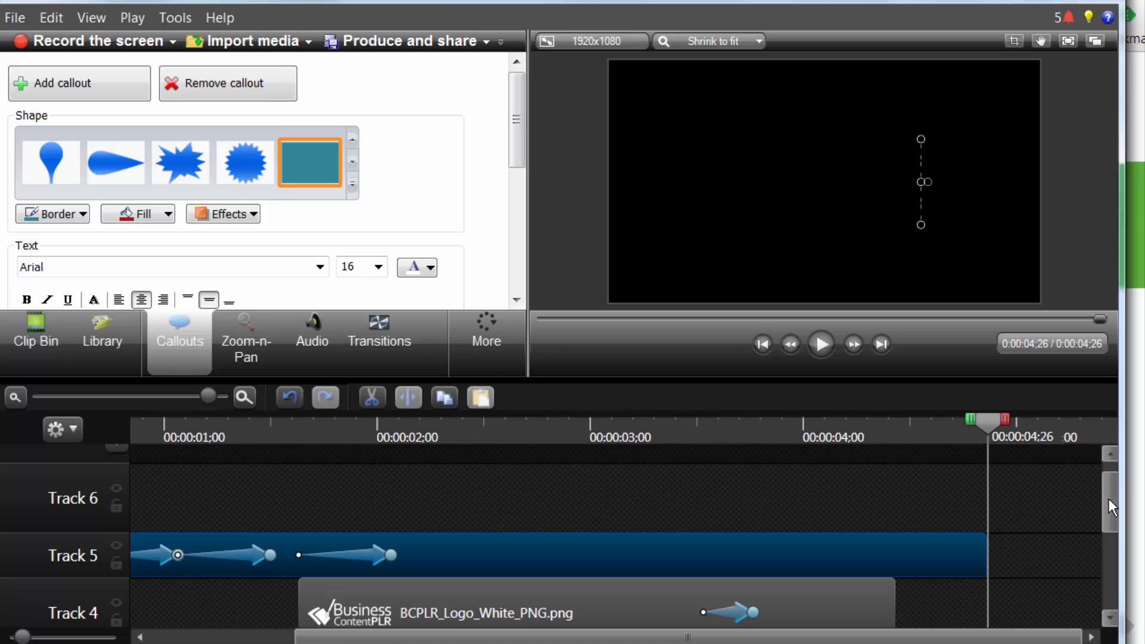
# Switch to Camtasia Studio and play the customized logo reveal from the start of the timeline
pyautogui.moveTo(1107, 501); pyautogui.dragTo(1107, 525)
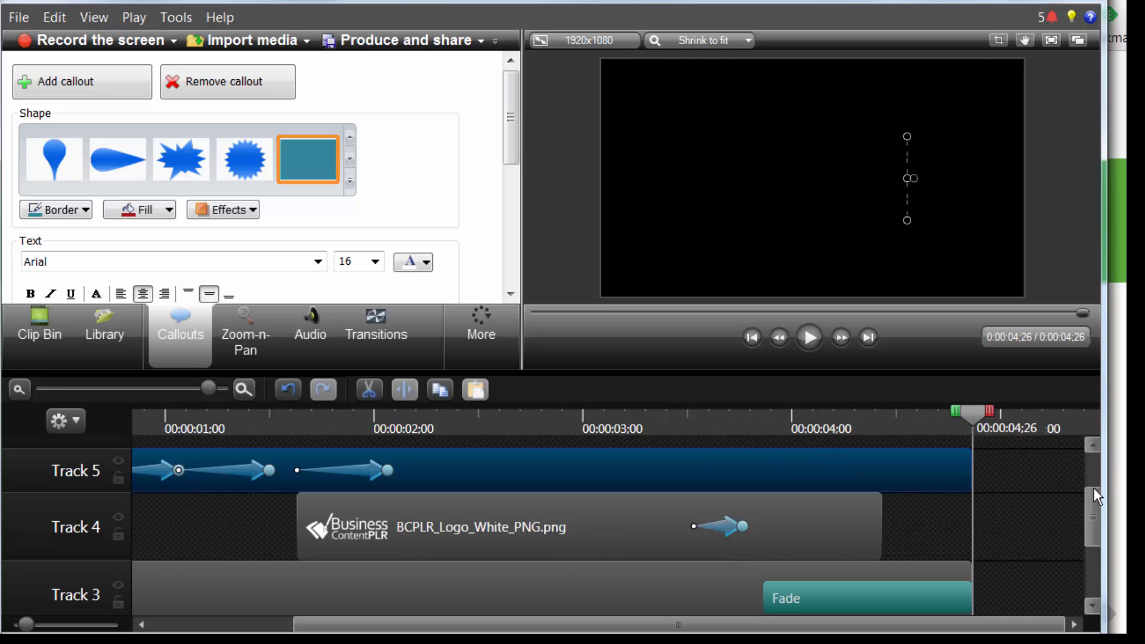
pyautogui.moveTo(1094, 488)
pyautogui.mouseDown()
pyautogui.moveTo(1099, 526)
pyautogui.moveTo(1098, 461)
pyautogui.moveTo(1101, 496)
pyautogui.mouseUp()
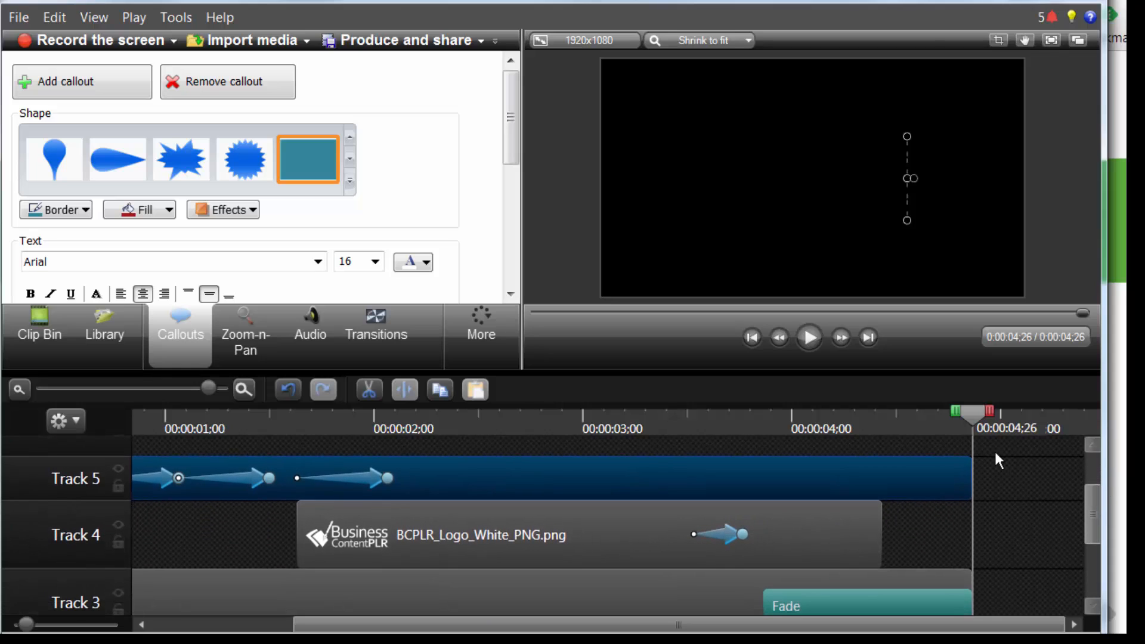
pyautogui.moveTo(976, 417); pyautogui.dragTo(18, 389)
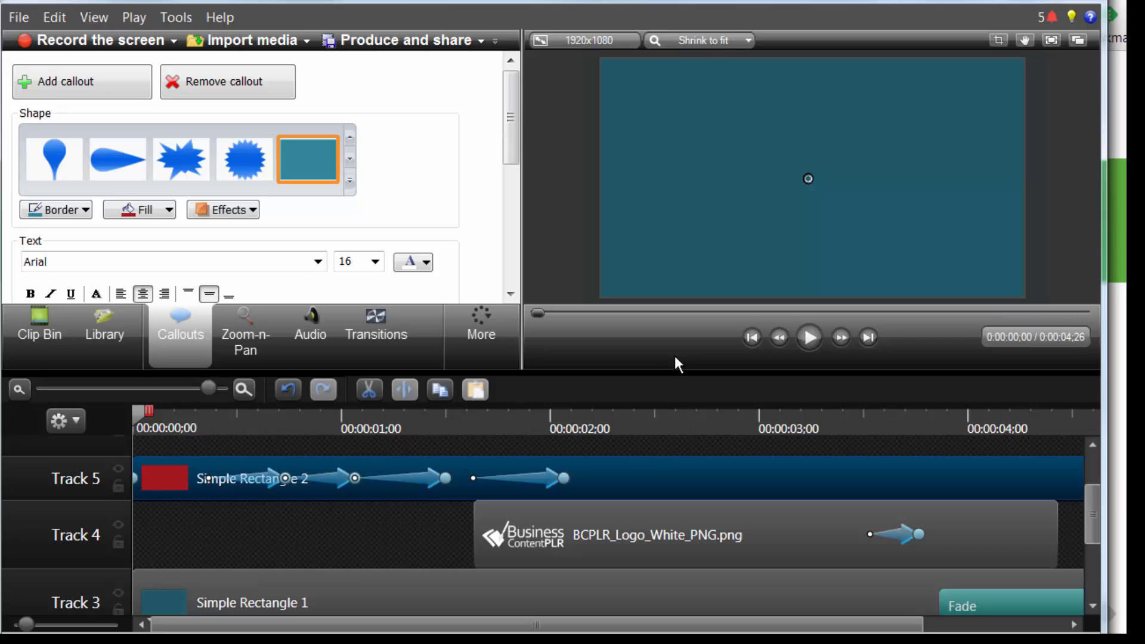
pyautogui.click(810, 337)
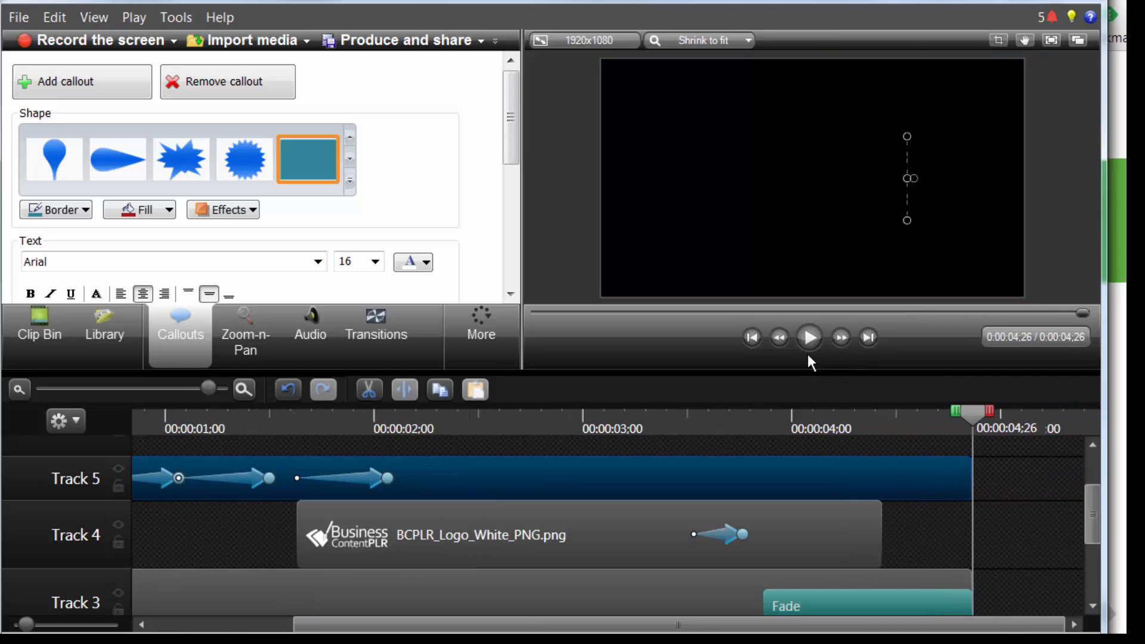
# Undo the logo replacement and rectangle colour changes, and play the earlier version of the logo reveal from the start
pyautogui.click(290, 390)
pyautogui.click(291, 390)
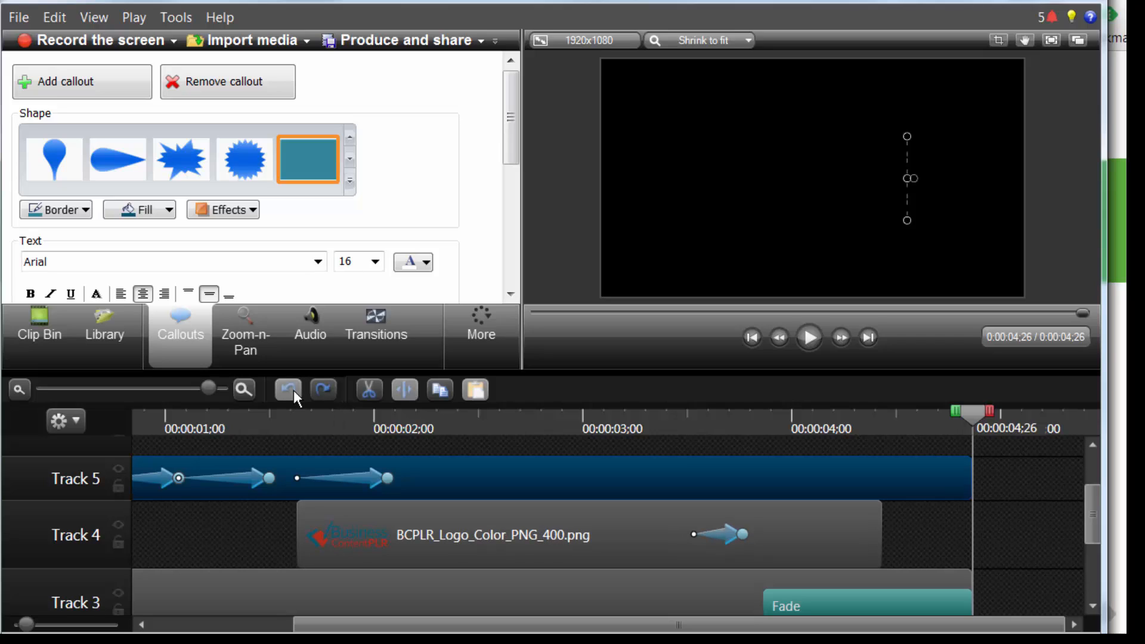
pyautogui.moveTo(973, 414); pyautogui.dragTo(13, 389)
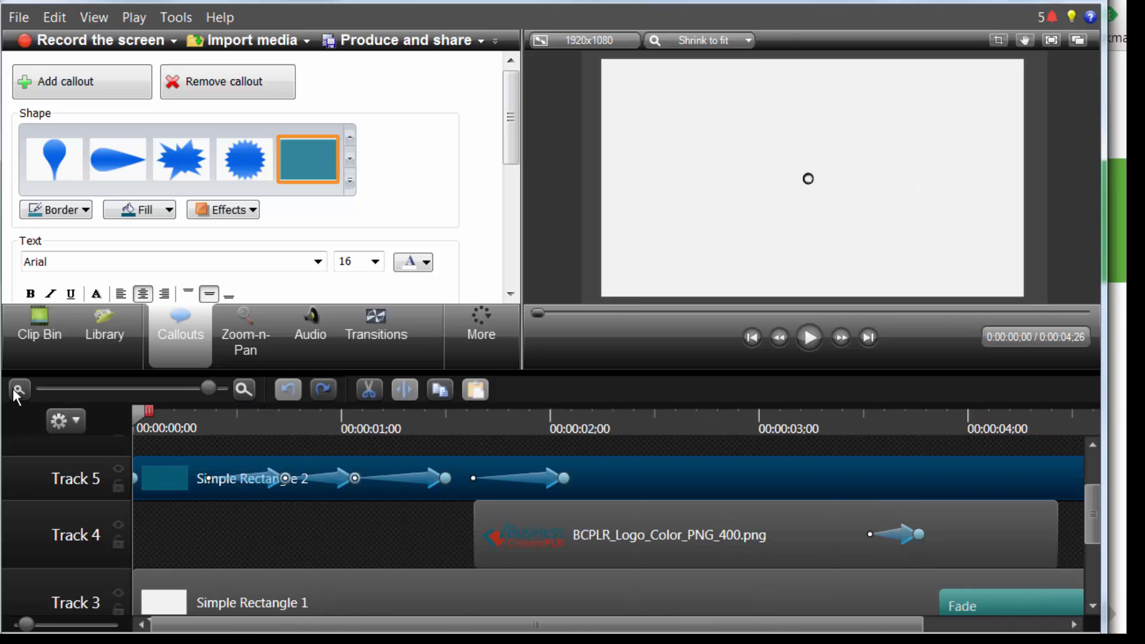
pyautogui.click(810, 338)
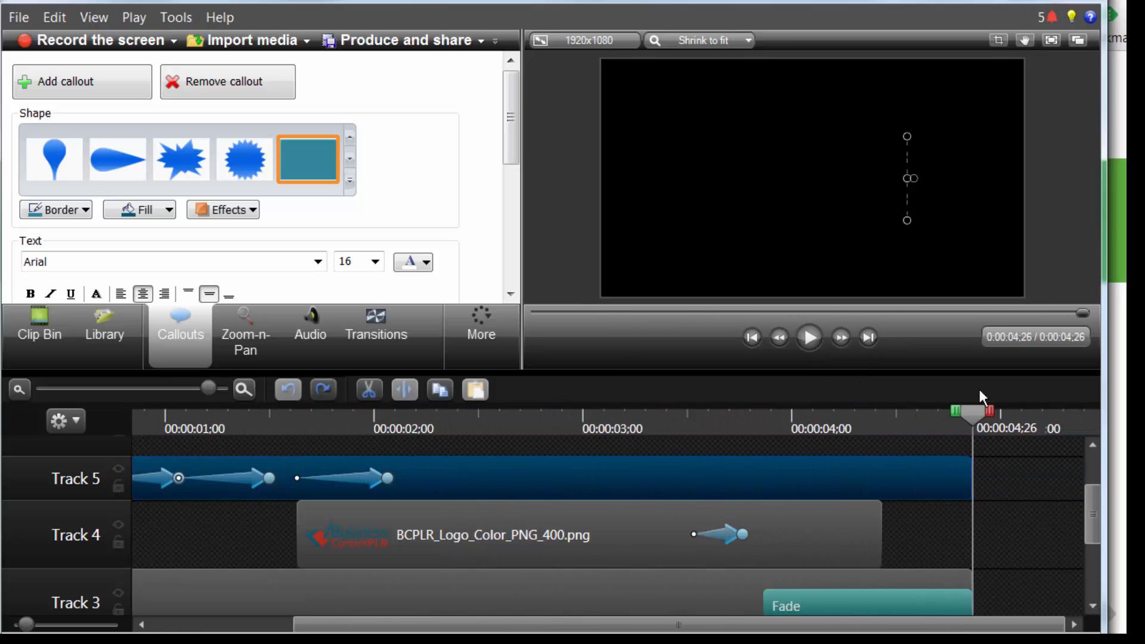
# Return the playhead to the start and set the fill of the background rectangle on Track 3 to dark aqua
pyautogui.moveTo(971, 411); pyautogui.dragTo(70, 399)
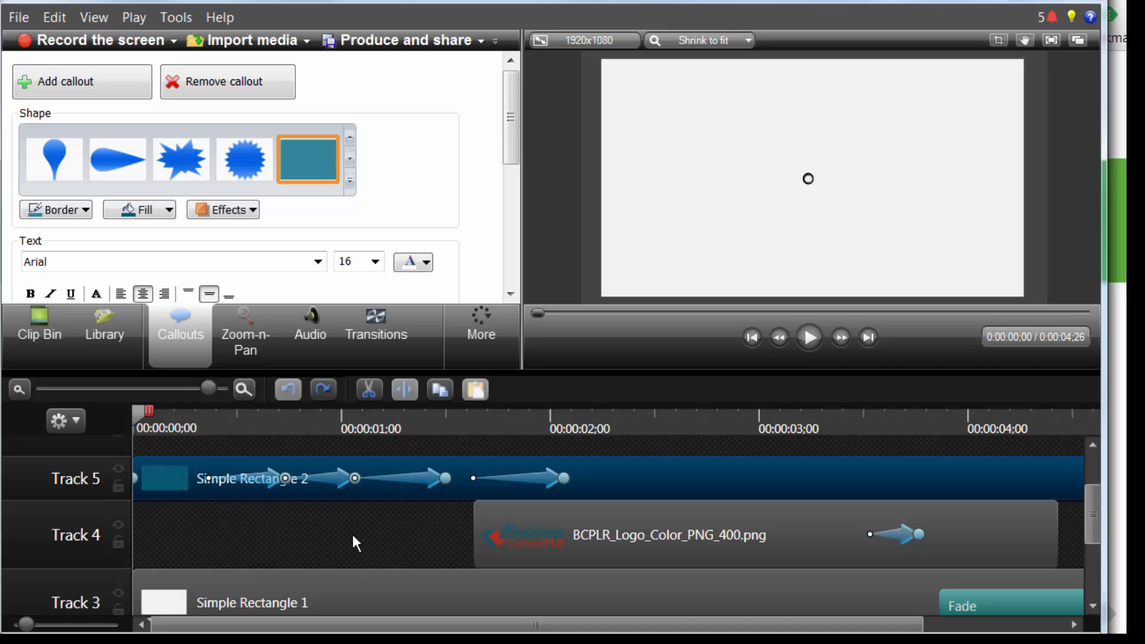
pyautogui.click(351, 584)
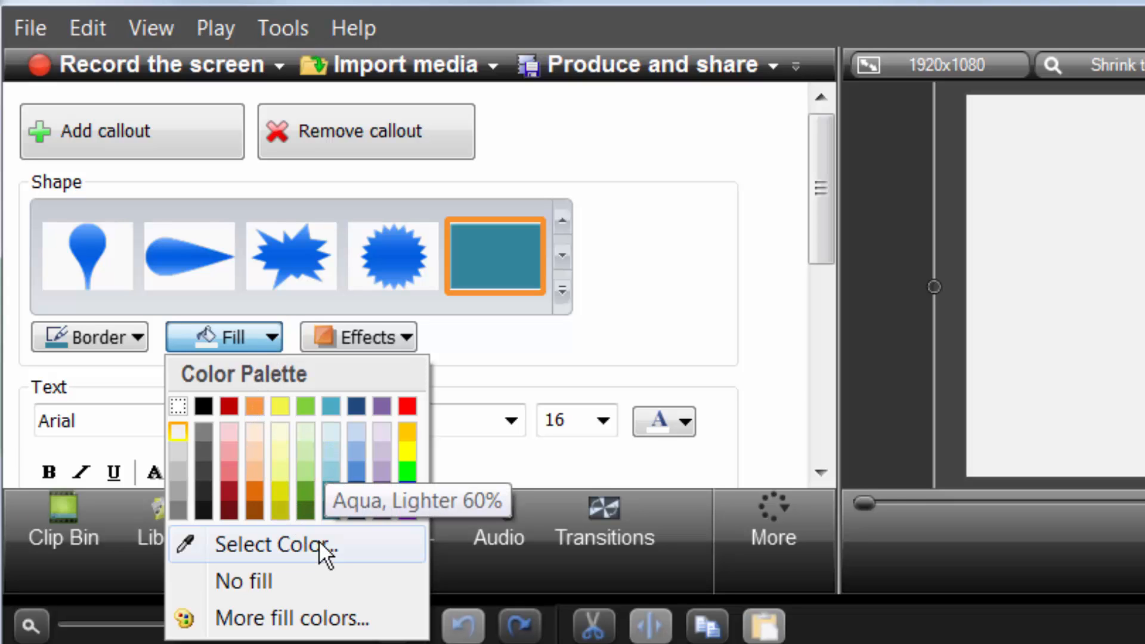
pyautogui.click(333, 512)
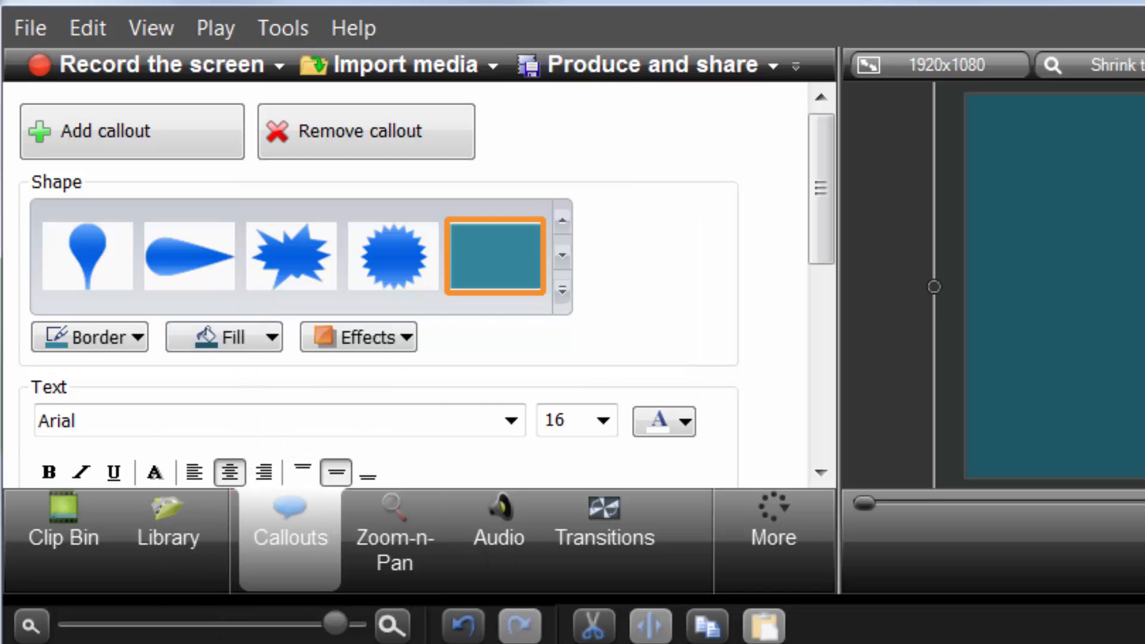
# Move the playhead to where the logo shows and update the Track 4 logo media to BCPLR_Logo_White_PNG
pyautogui.moveTo(186, 573); pyautogui.dragTo(756, 551)
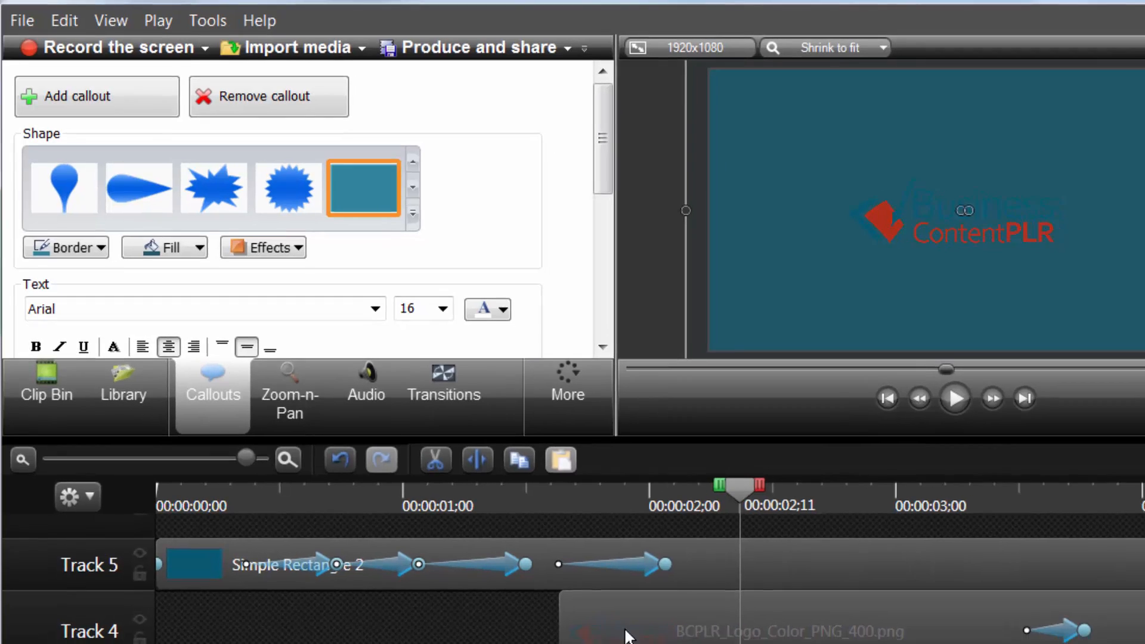
pyautogui.click(640, 642)
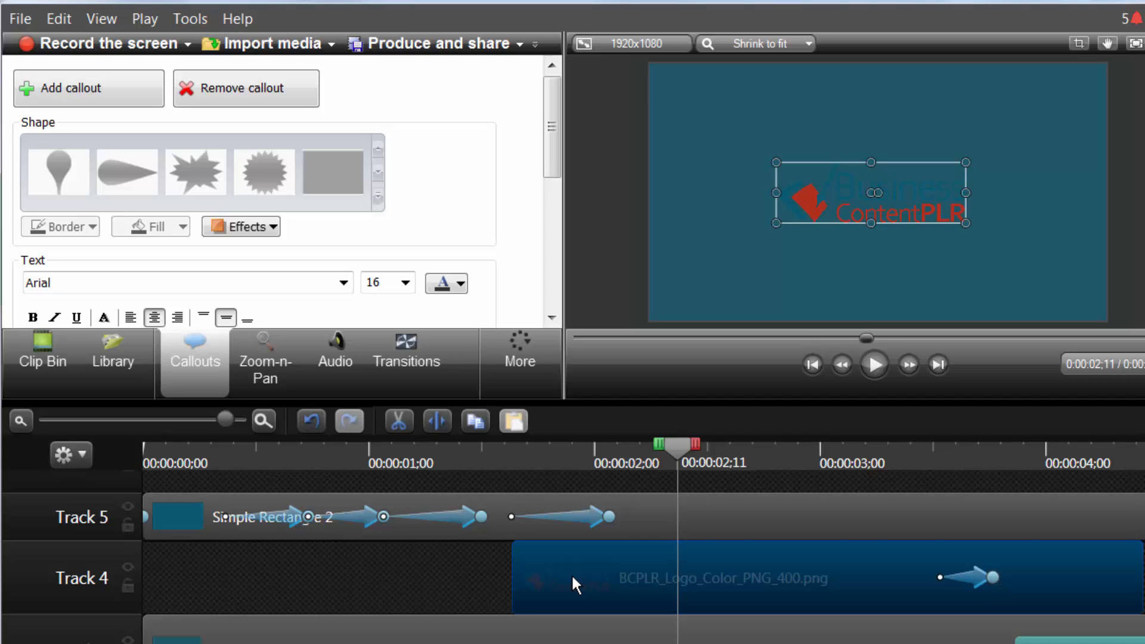
pyautogui.rightClick(573, 577)
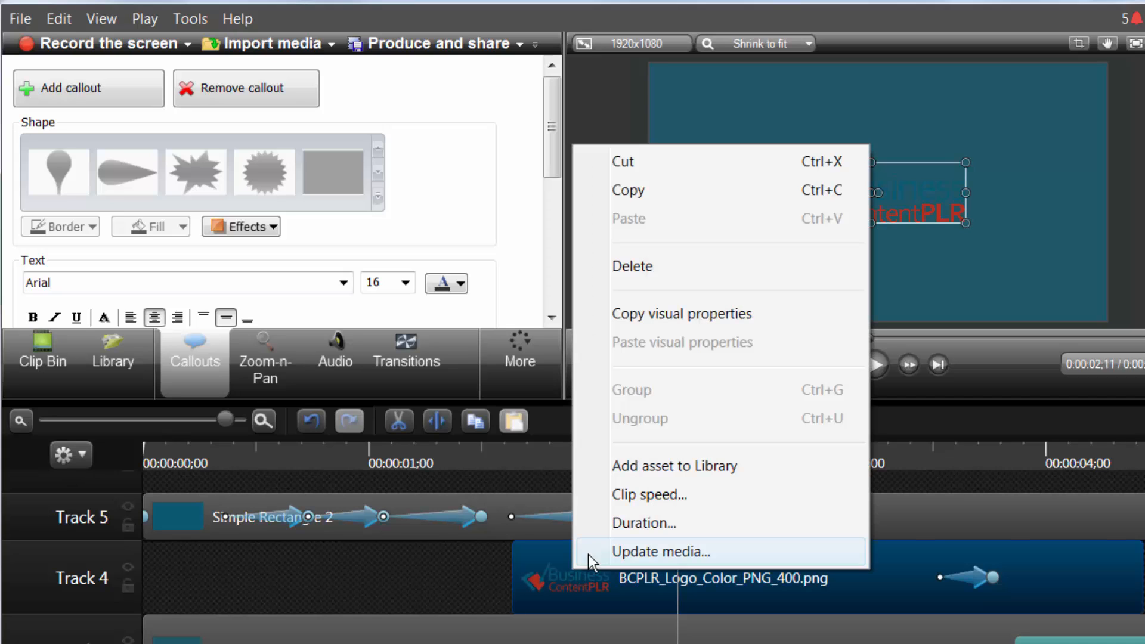
pyautogui.click(610, 542)
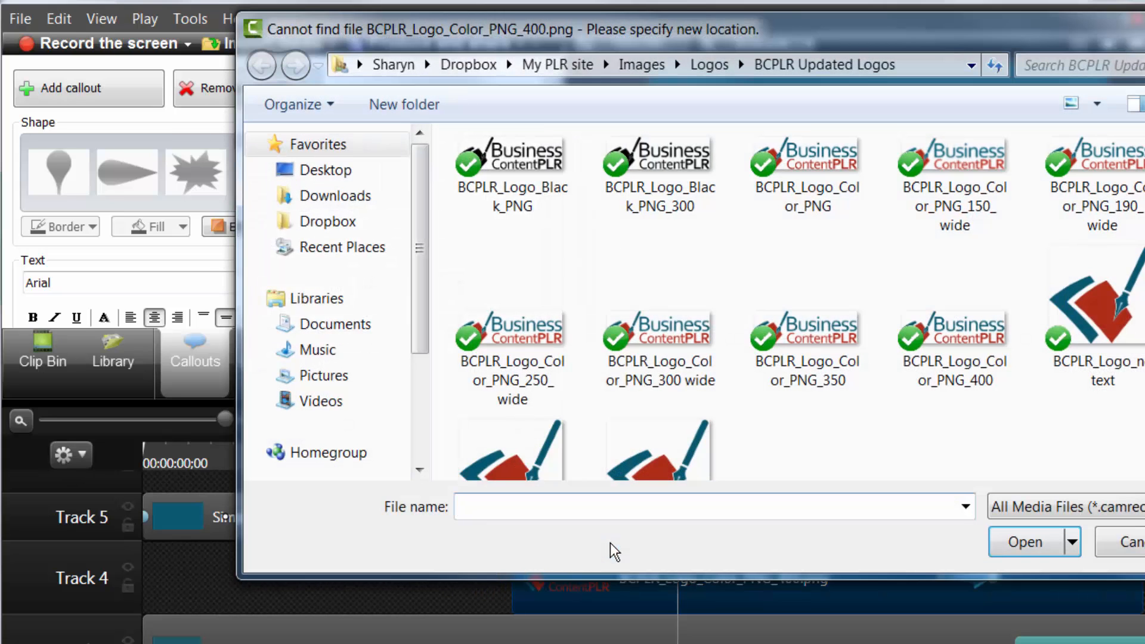
pyautogui.scroll(-5, 928, 334)
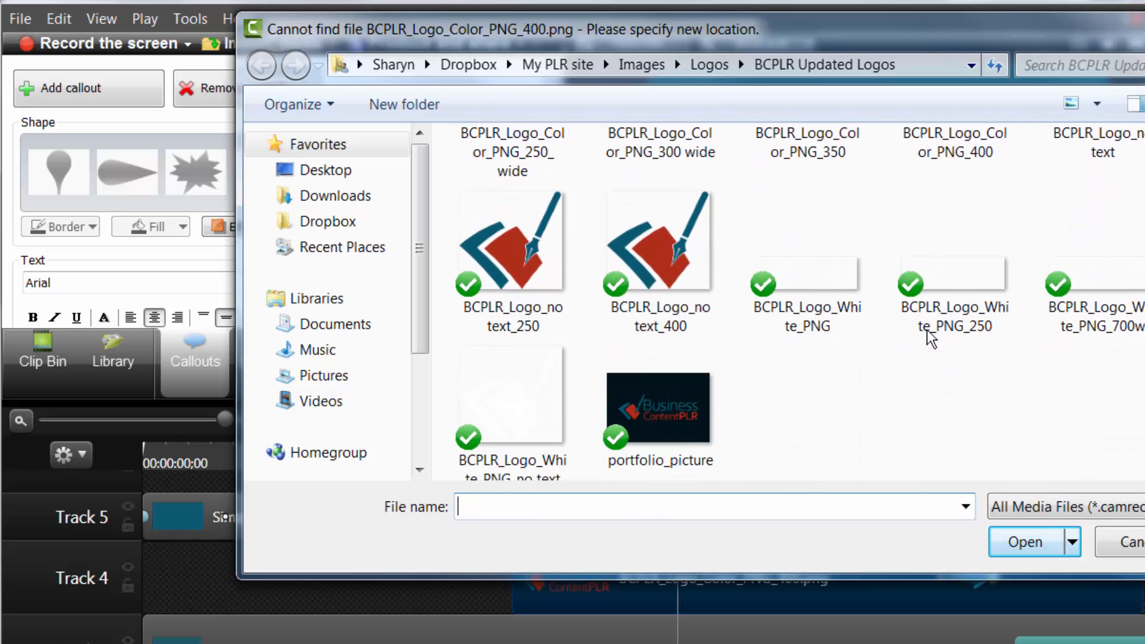
pyautogui.click(800, 267)
pyautogui.click(1013, 548)
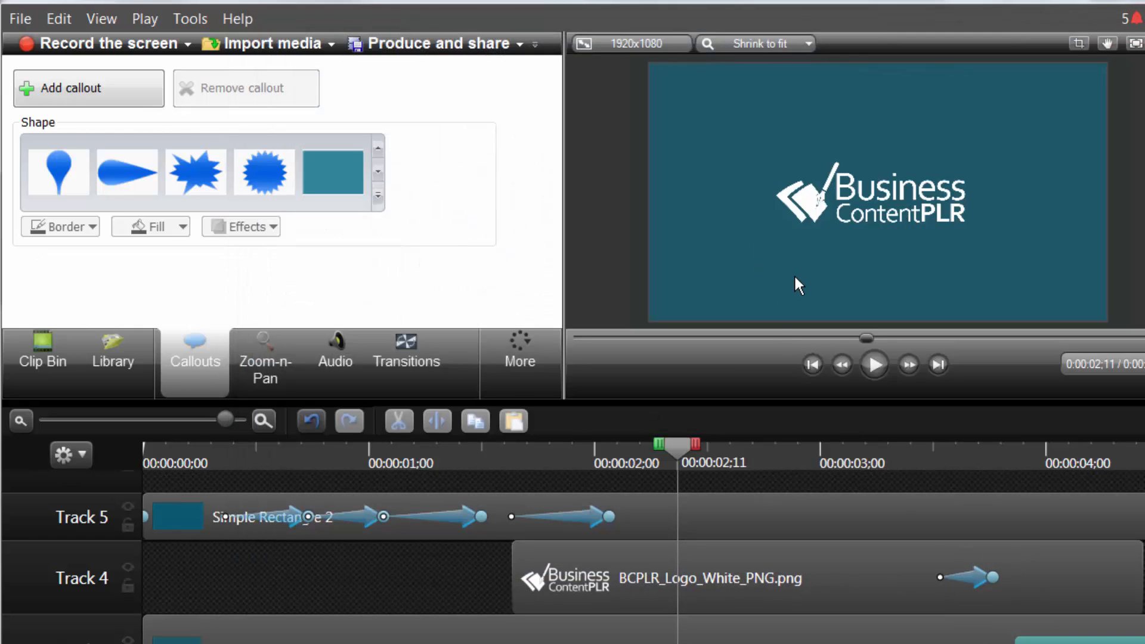
# Set the fill of Simple Rectangle 2 on Track 5 to dark red and play the logo reveal from the start
pyautogui.click(716, 518)
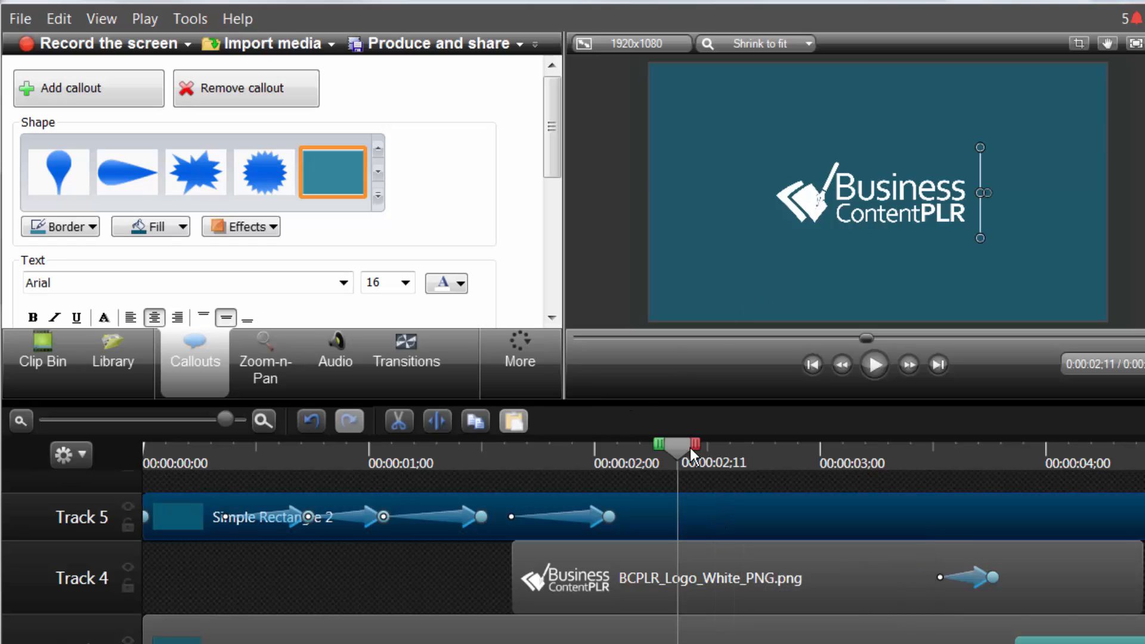
pyautogui.moveTo(677, 445); pyautogui.dragTo(203, 461)
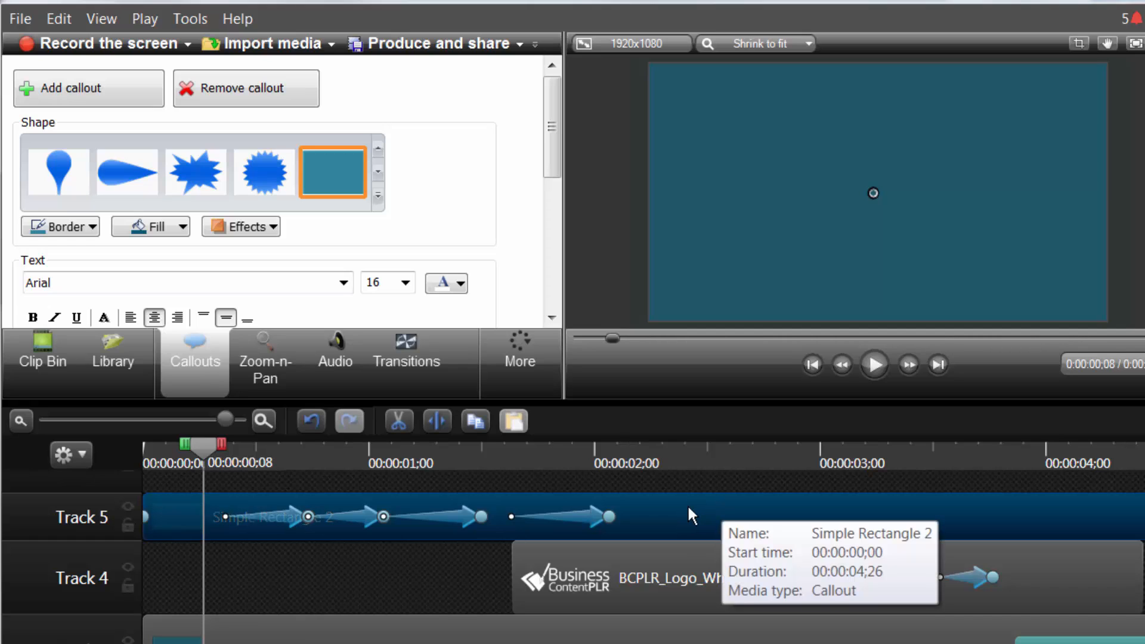
pyautogui.click(183, 232)
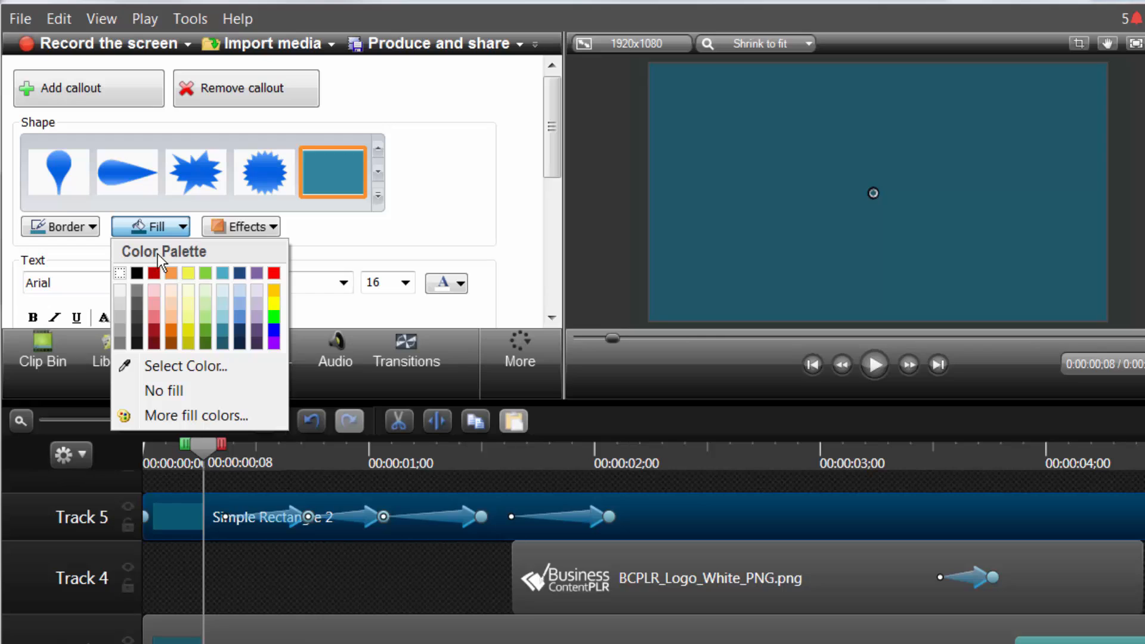
pyautogui.click(153, 335)
pyautogui.moveTo(207, 444); pyautogui.dragTo(148, 444)
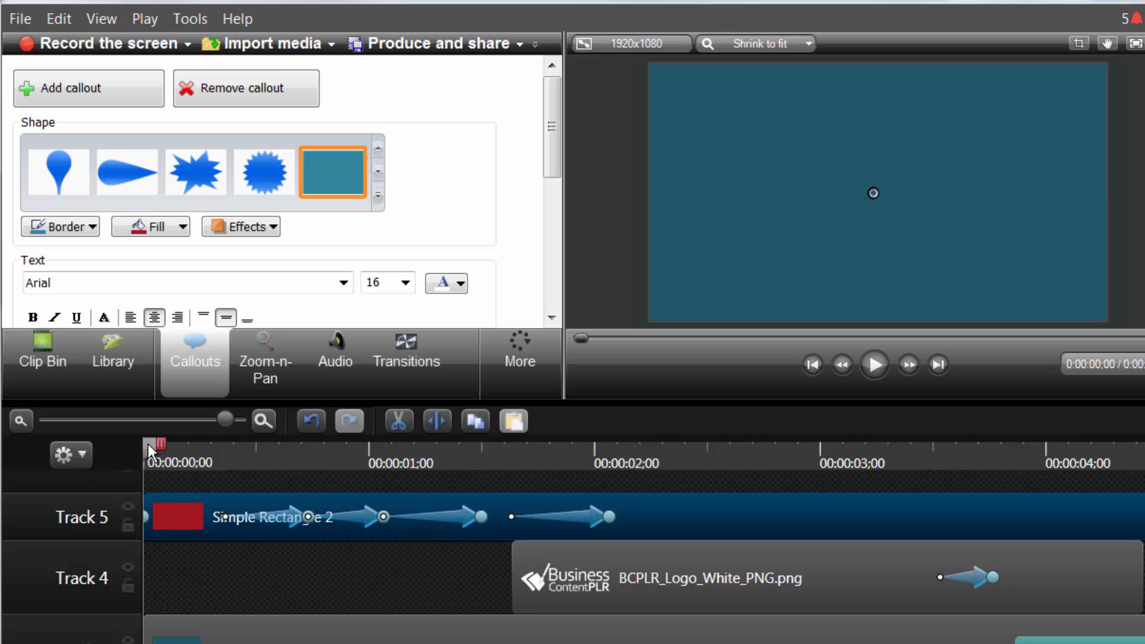
pyautogui.click(878, 364)
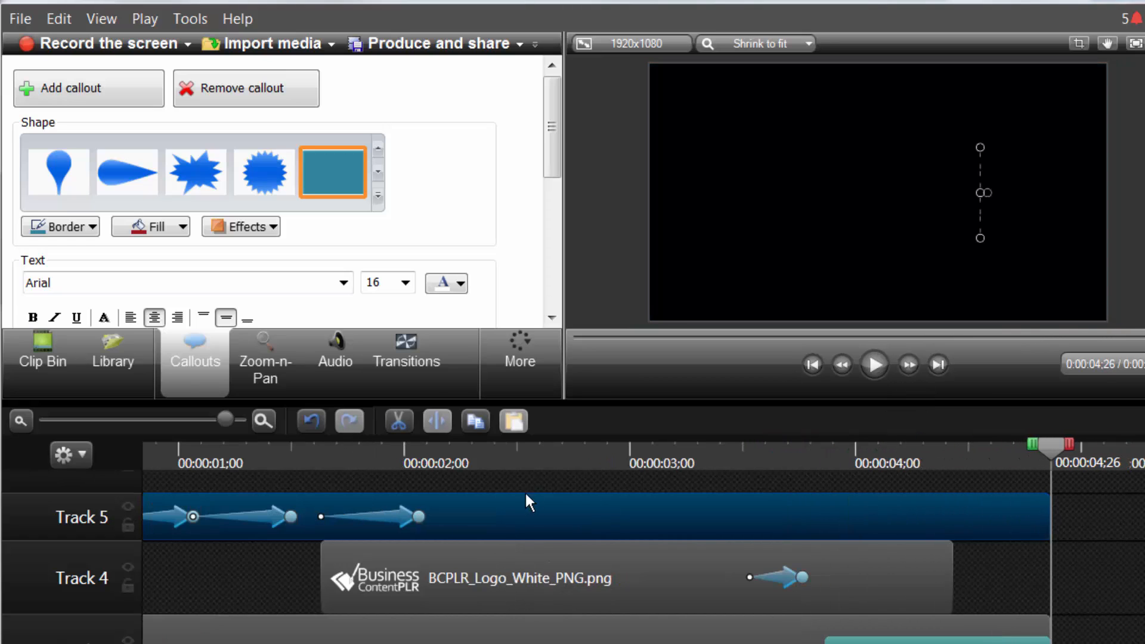
# Return the playhead to the start, set the Track 5 rectangle's fill to yellow, and play the logo reveal
pyautogui.moveTo(1049, 450); pyautogui.dragTo(478, 451)
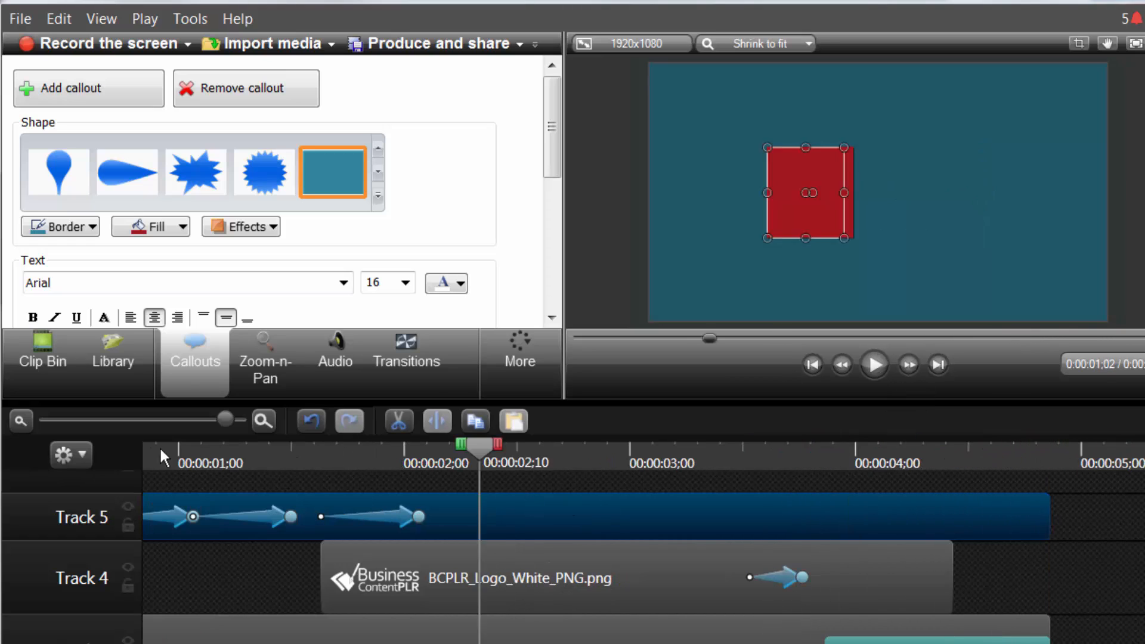
pyautogui.moveTo(160, 447); pyautogui.dragTo(30, 445)
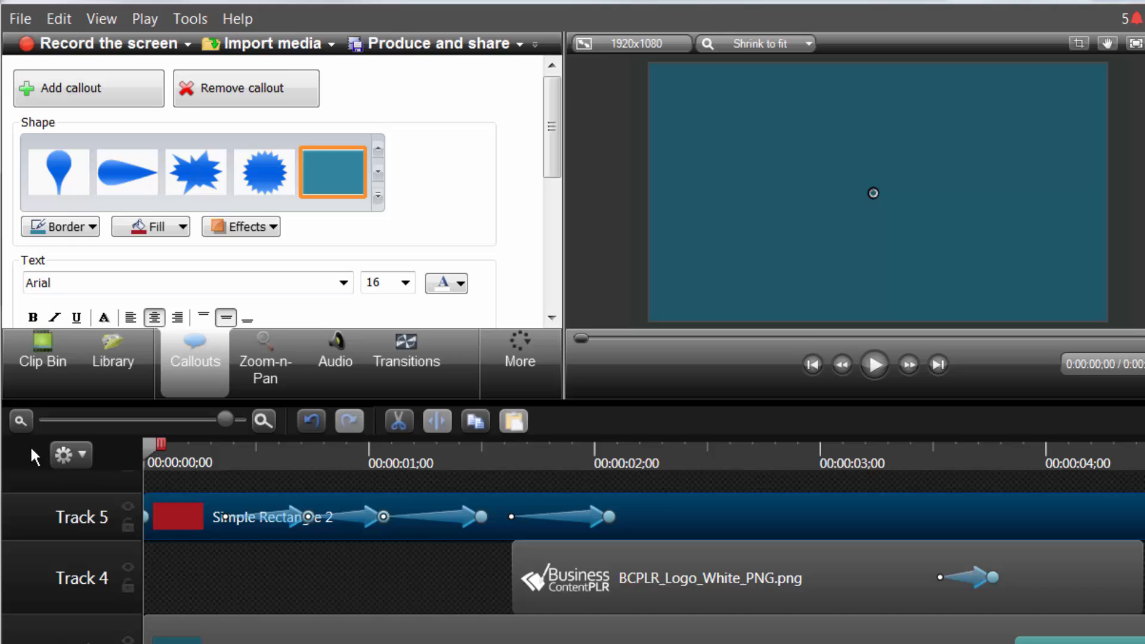
pyautogui.click(181, 227)
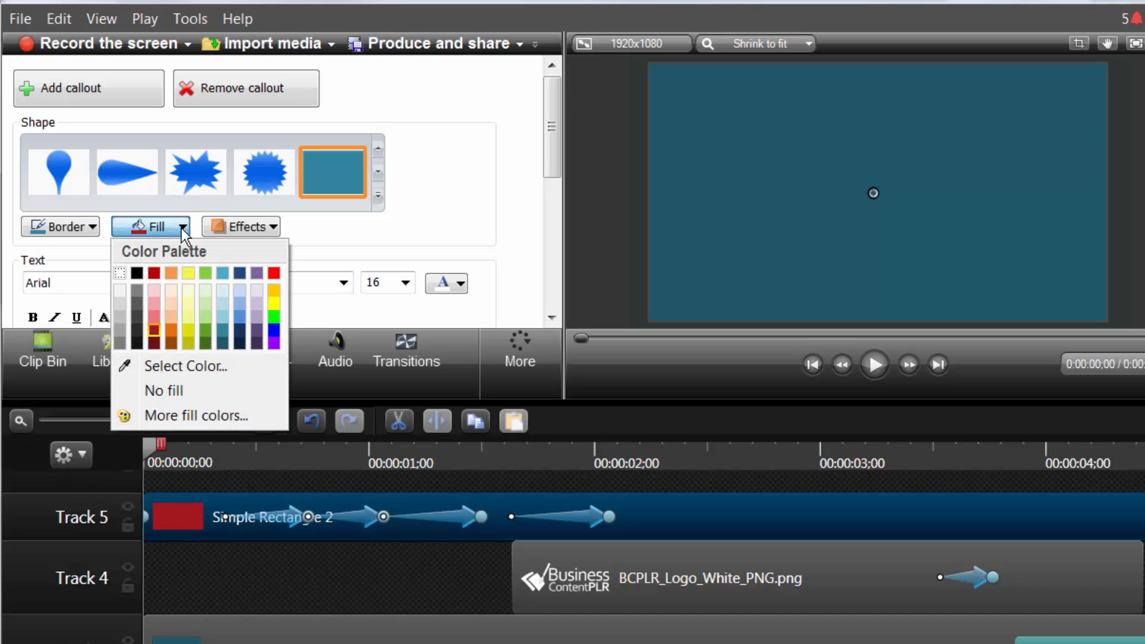
pyautogui.click(189, 275)
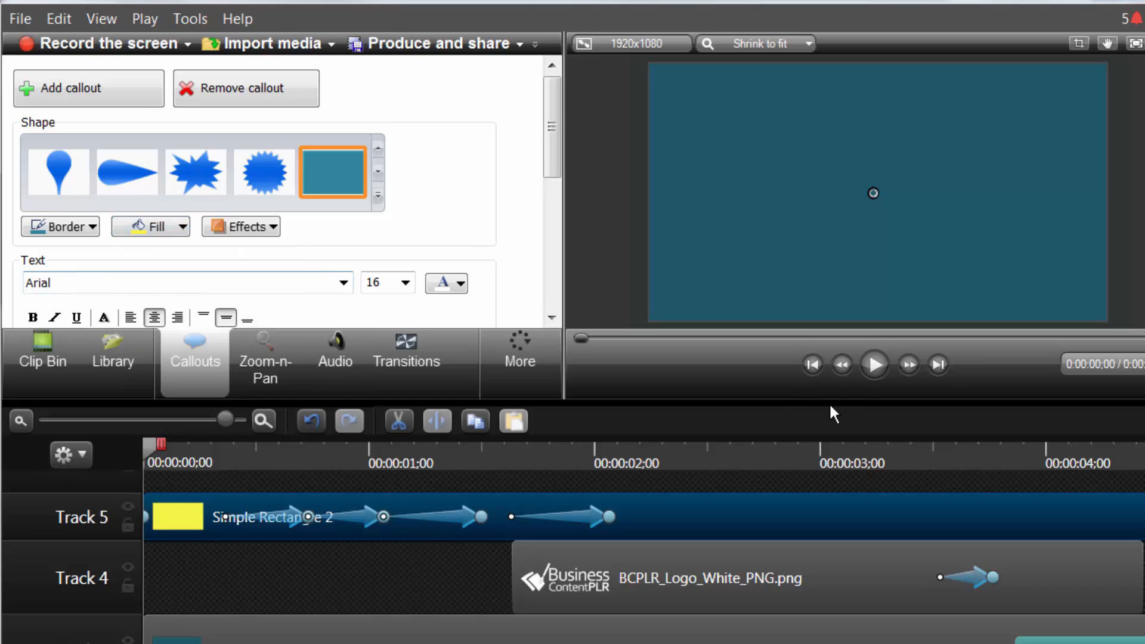
pyautogui.click(868, 375)
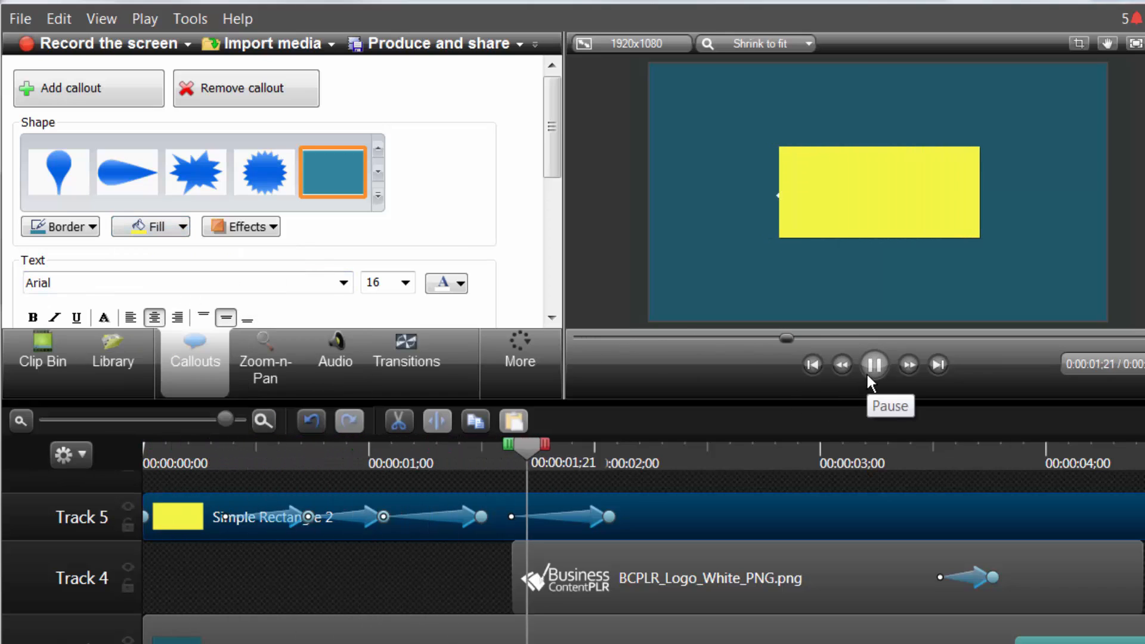